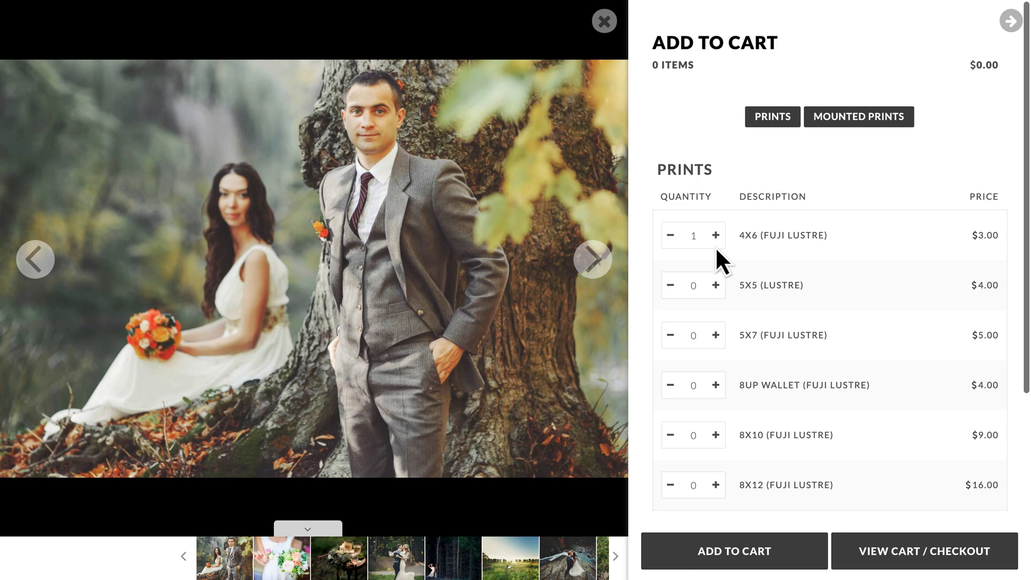
Increase the quantity of the 8x10 (Fuji Lustre) print and add the selected prints to the cart.
left_click(716, 434)
left_click(783, 543)
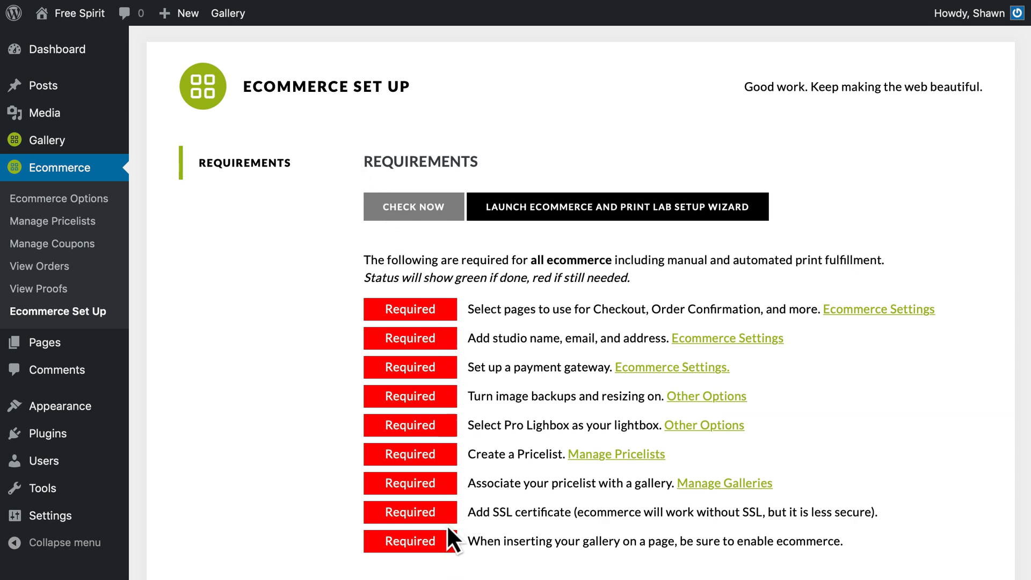
Preview the ecommerce and print lab setup wizard, close it, and review the requirements for ecommerce and automated print fulfillment.
left_click(747, 214)
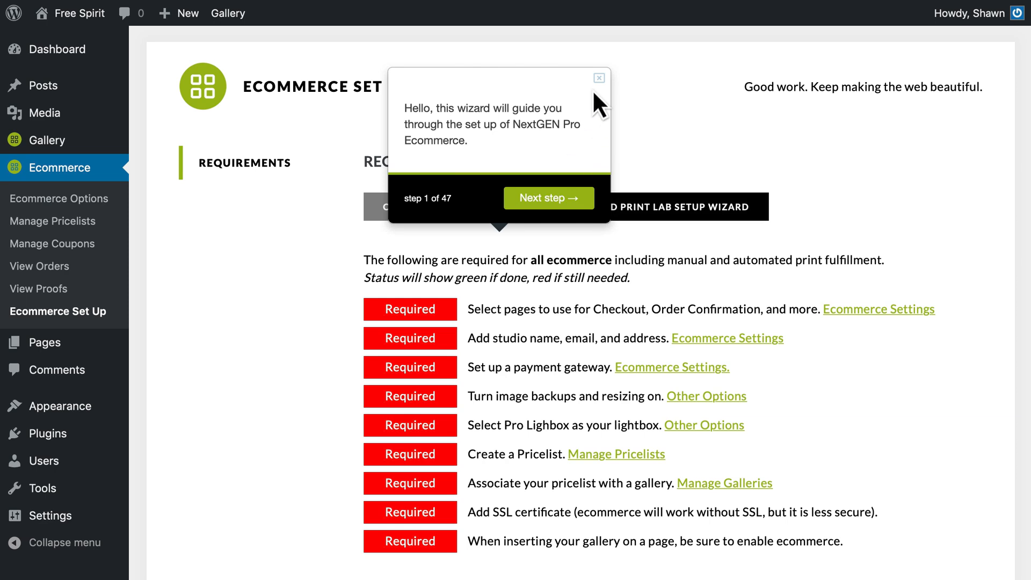
left_click(600, 79)
scroll(601, 86, "down", 5)
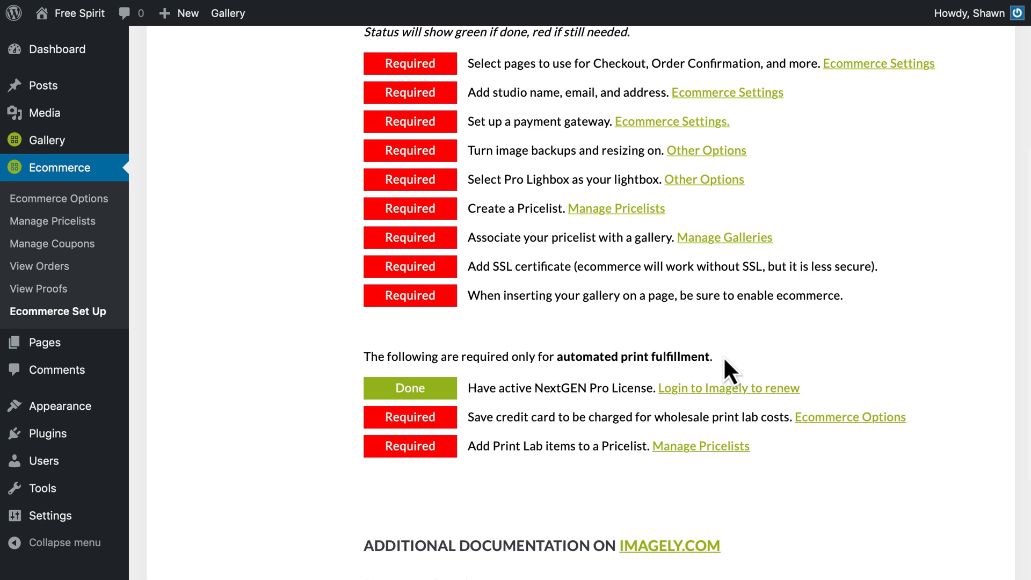
scroll(699, 352, "up", 5)
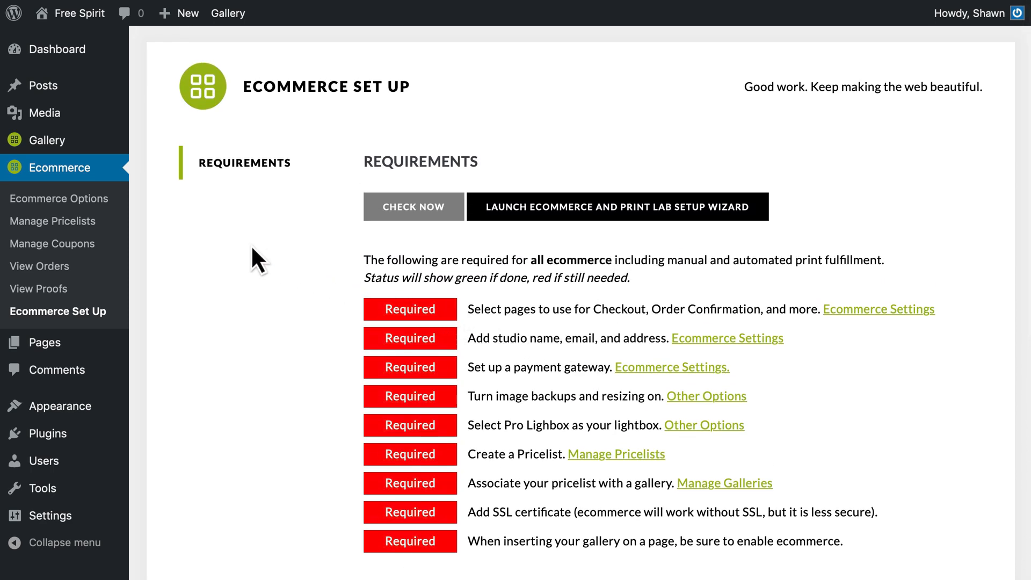
Enable sales tax in the general ecommerce options and save the options.
left_click(117, 199)
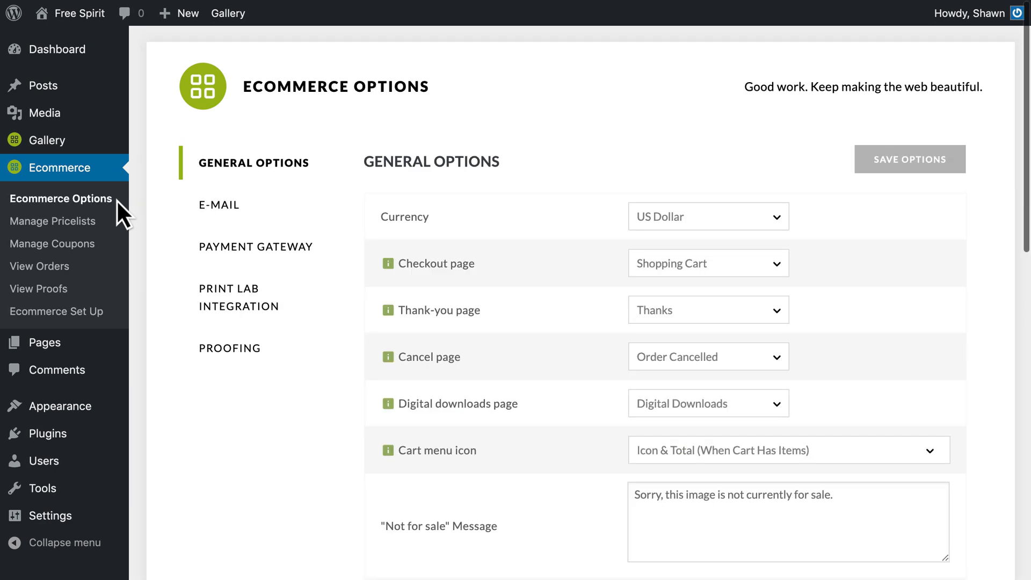
left_click(744, 264)
left_click(750, 262)
scroll(747, 405, "down", 10)
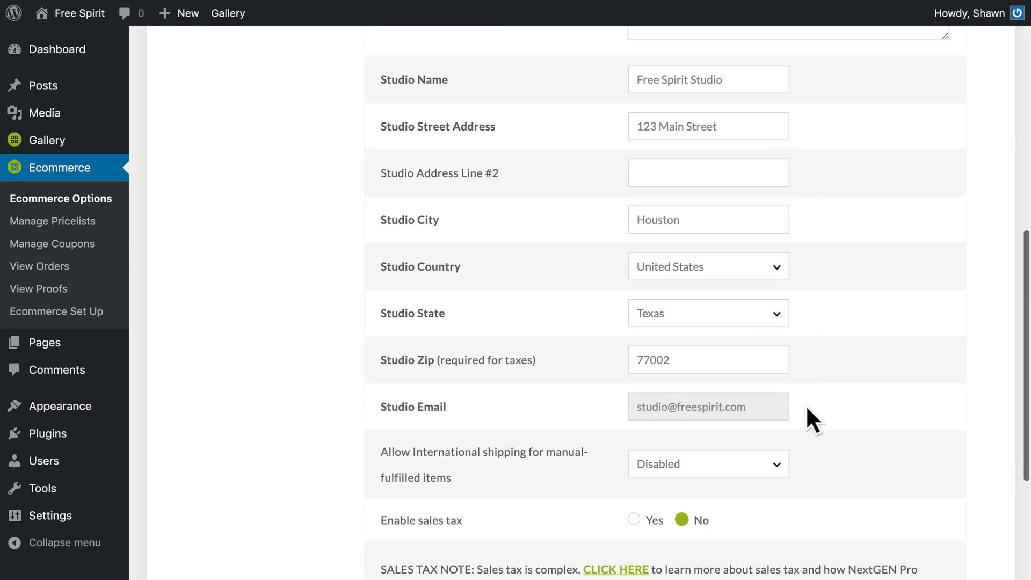
scroll(807, 408, "down", 4)
left_click(633, 297)
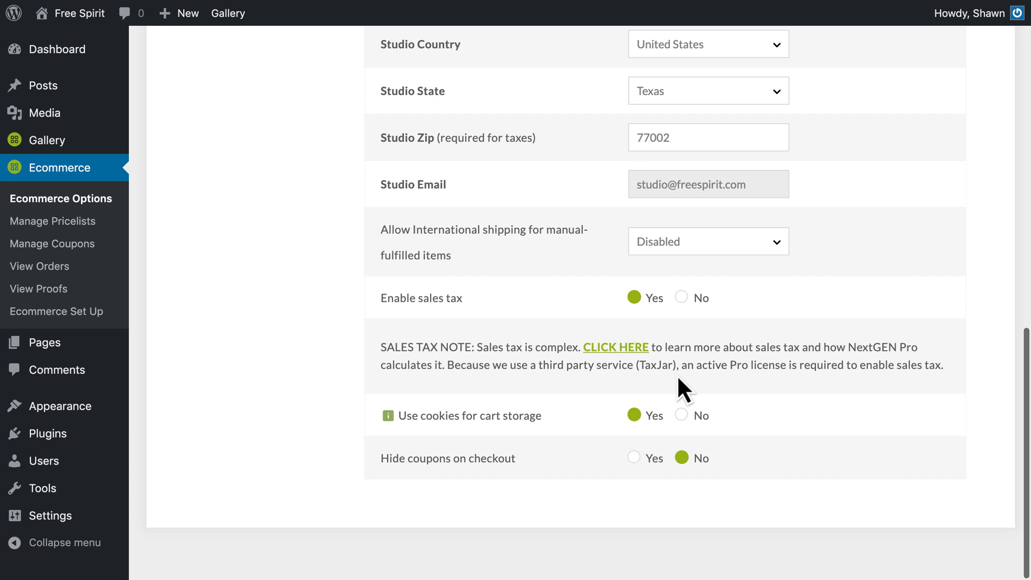
scroll(677, 375, "up", 15)
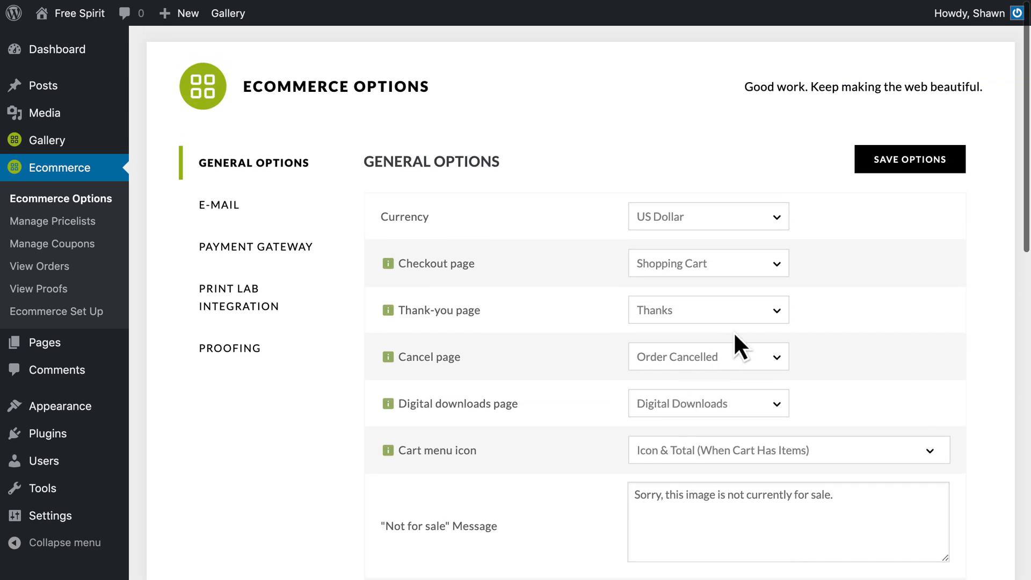
left_click(952, 164)
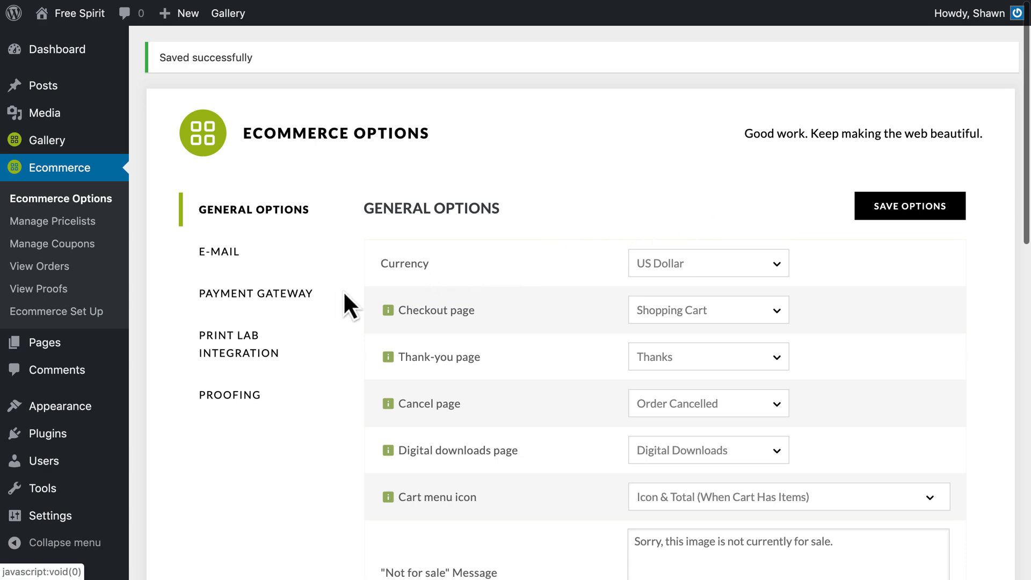
Enable the Testing Gateway in the ecommerce payment gateway options.
left_click(321, 296)
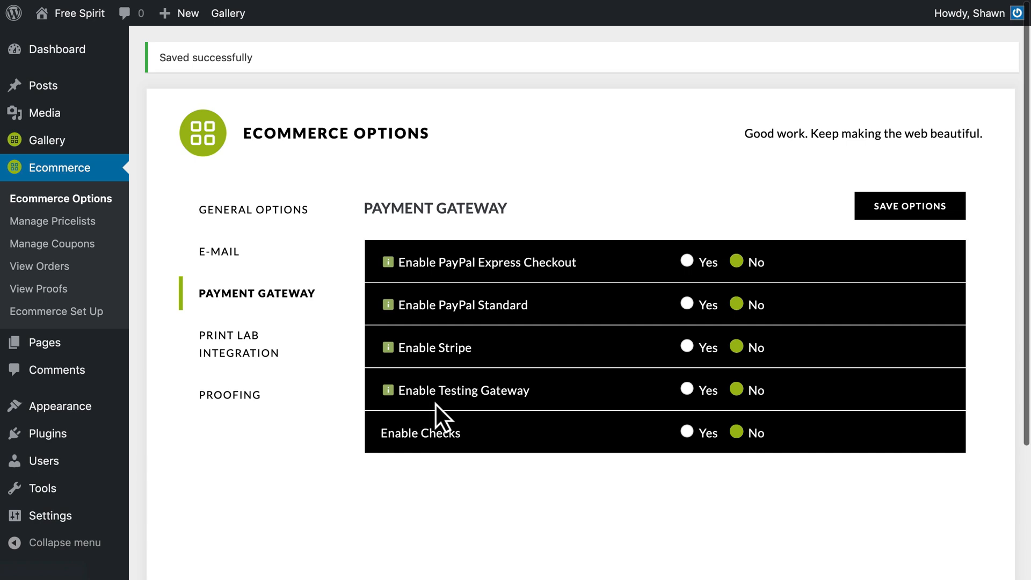
left_click(688, 389)
Store a credit card for print lab integration by entering its card number, expiry date and security code.
left_click(294, 349)
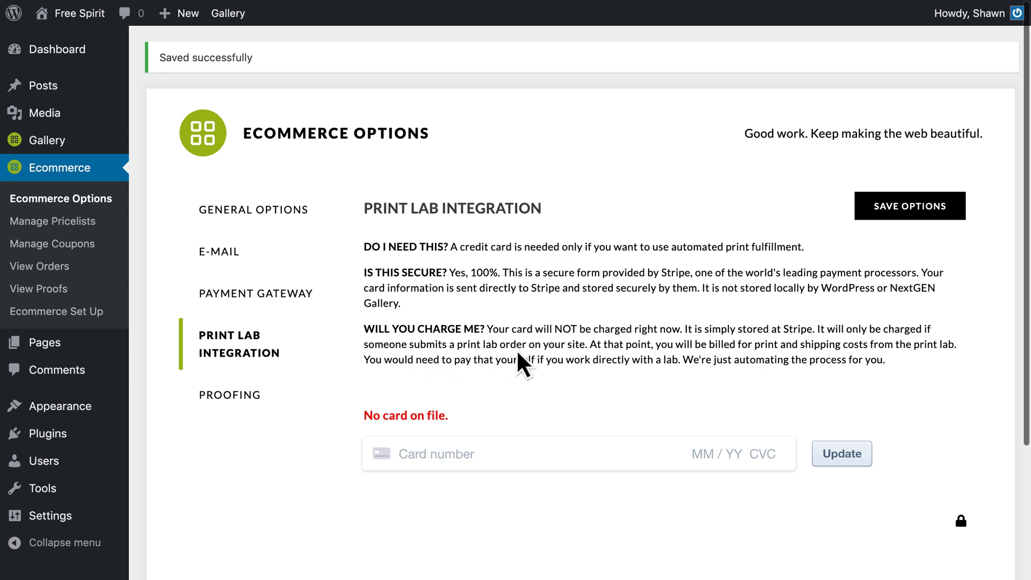
type("4")
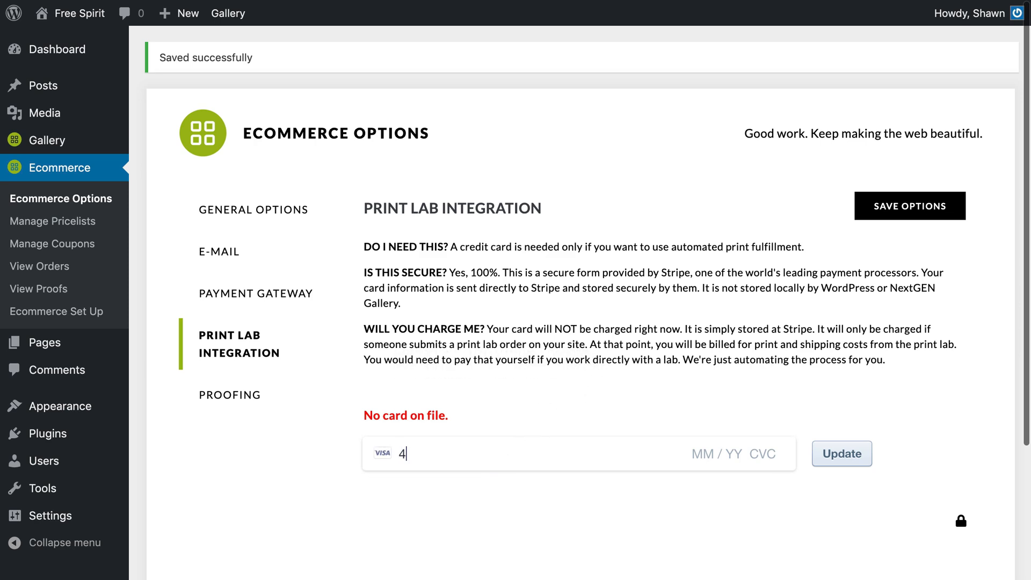
type("242 4242 4242 4242 42")
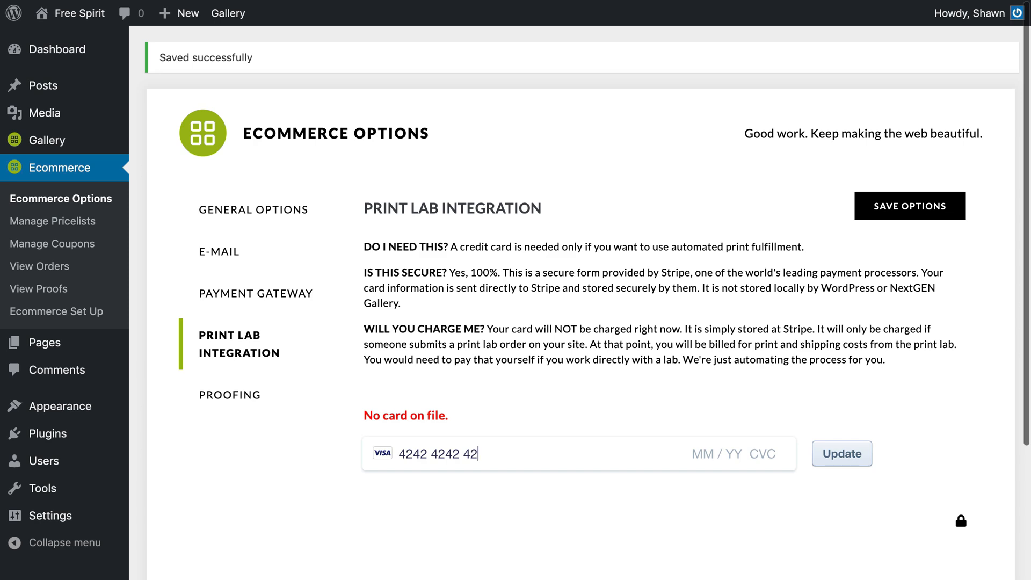
type("10 / 20 789")
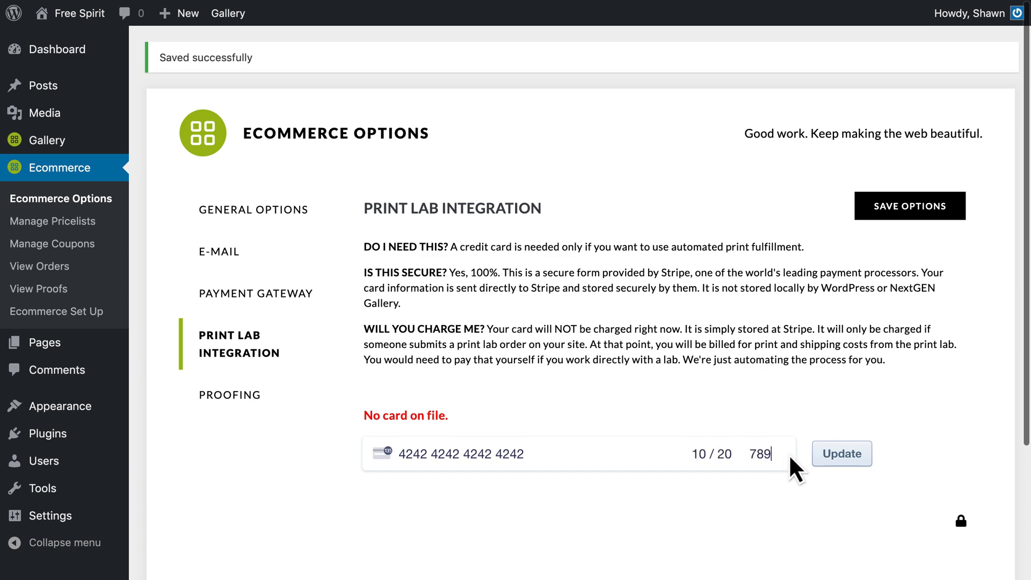
left_click(860, 456)
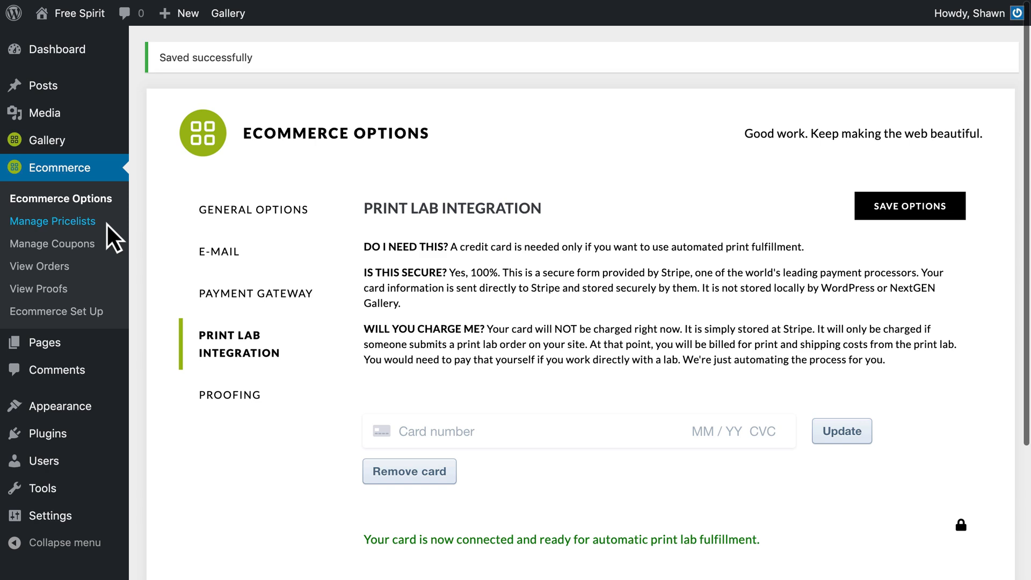
Create a new pricelist titled "Order Prints".
left_click(53, 222)
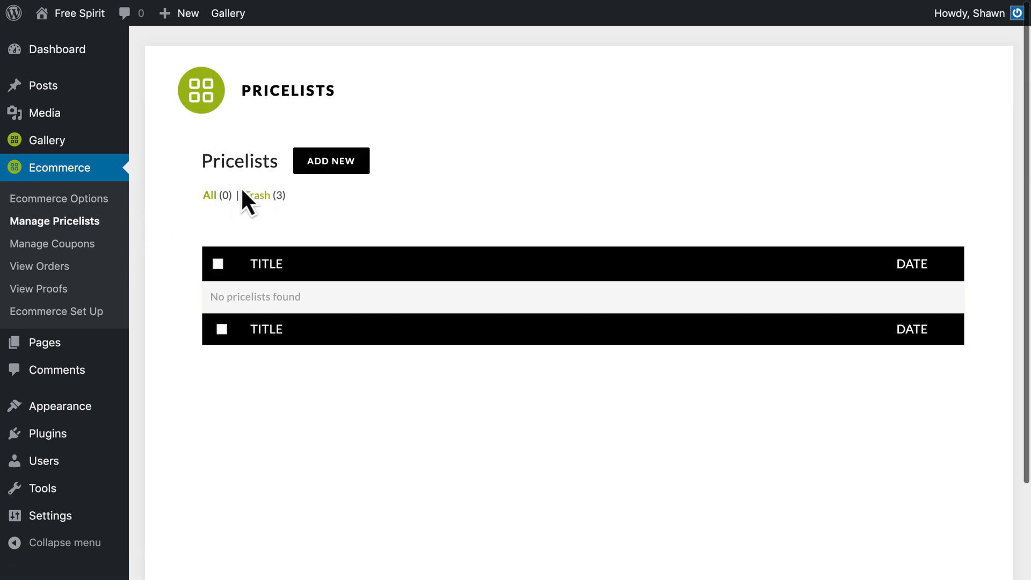
left_click(360, 170)
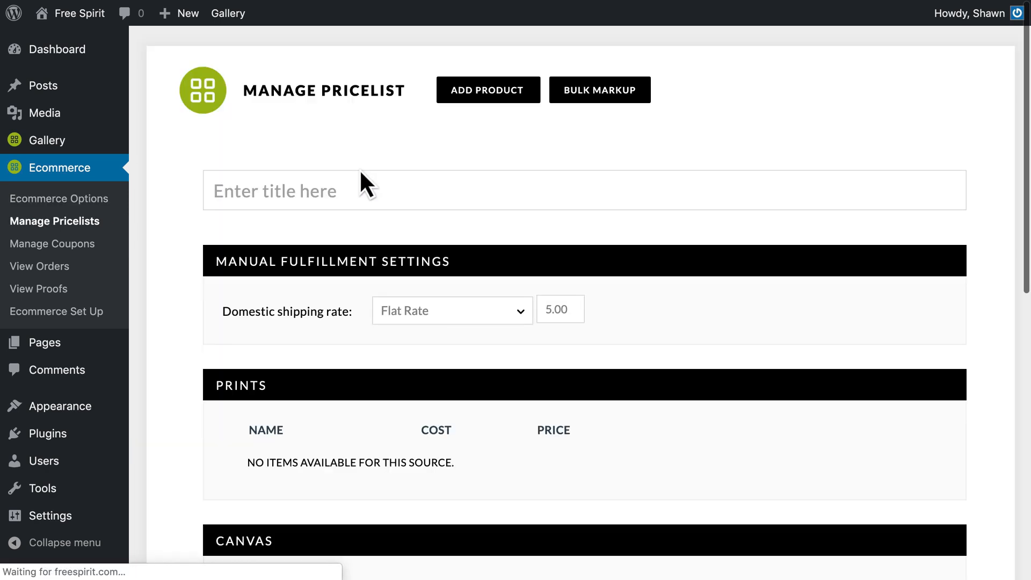
type("Order Prints")
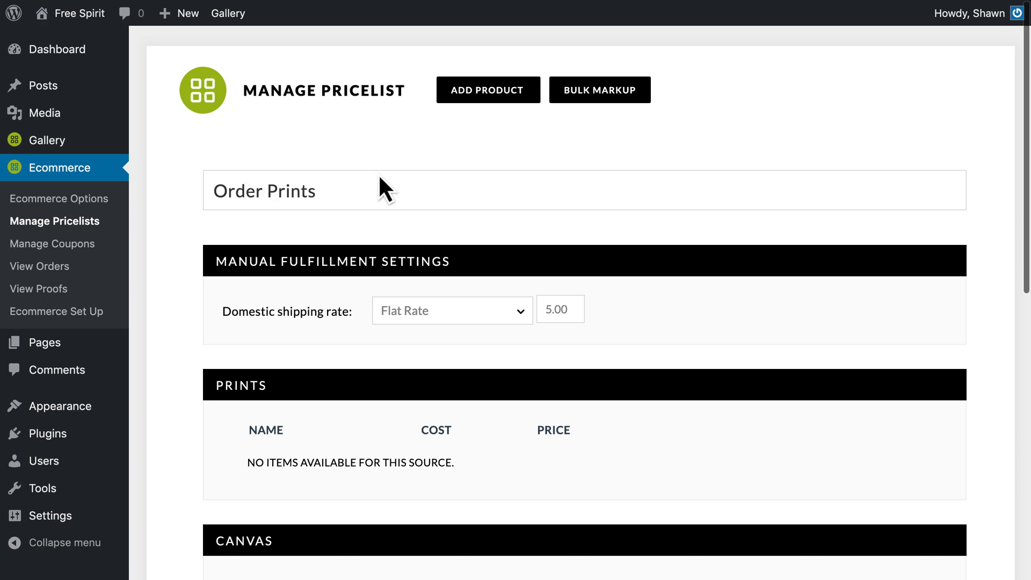
Add the preselected WHCC canvas, traditional mounted print and print products to the pricelist.
left_click(529, 96)
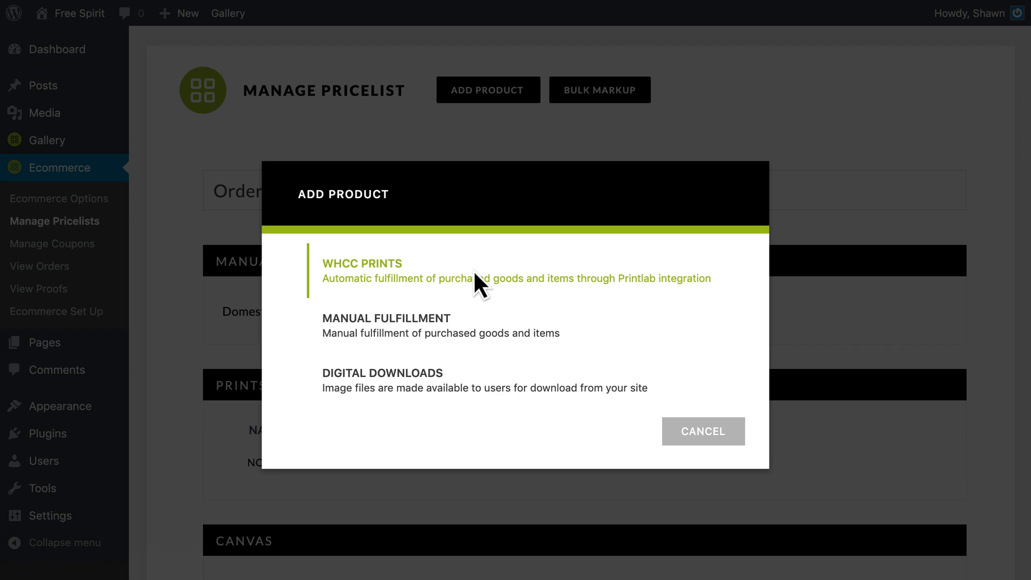
left_click(622, 292)
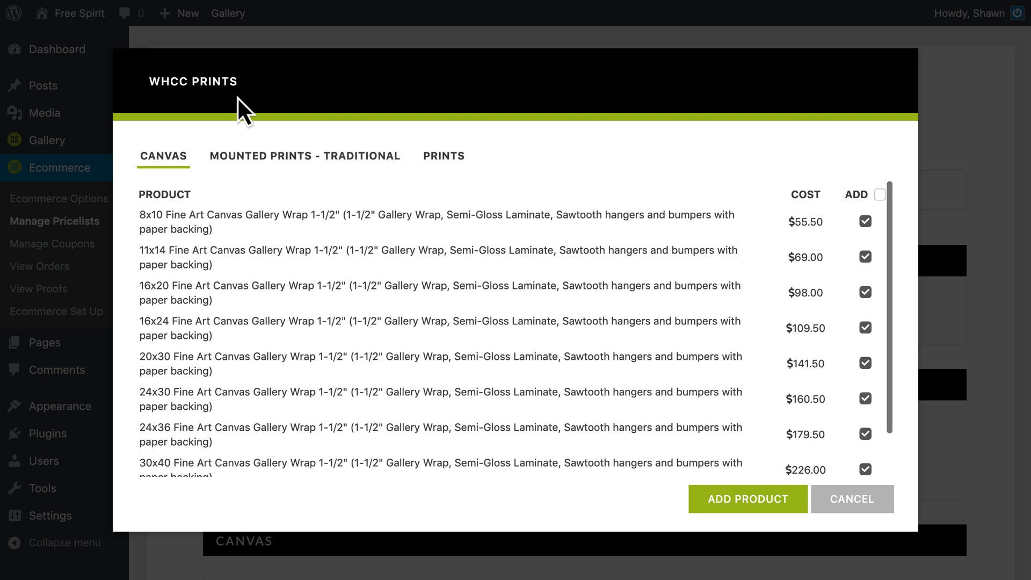
left_click(320, 166)
left_click(448, 165)
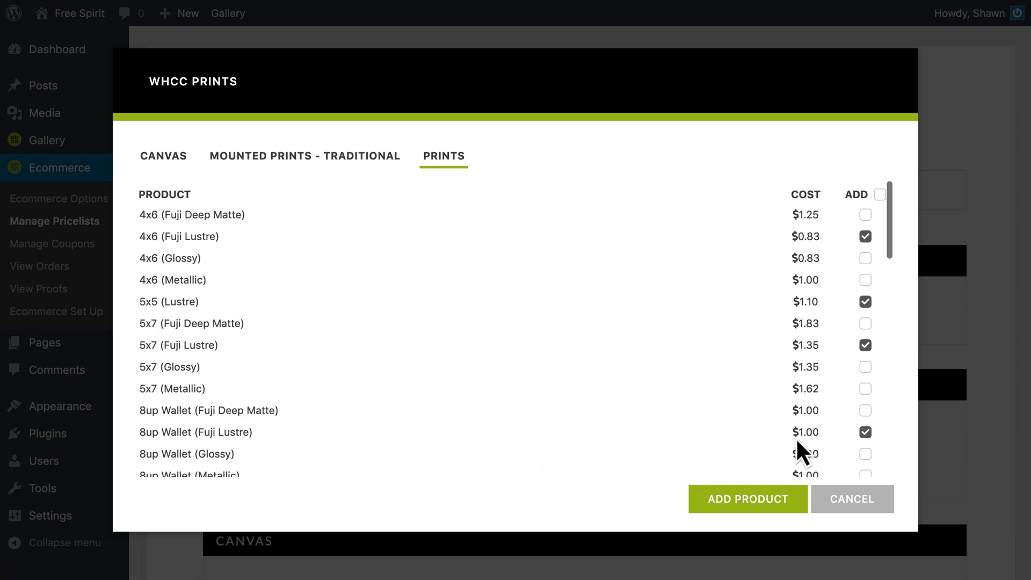
left_click(794, 501)
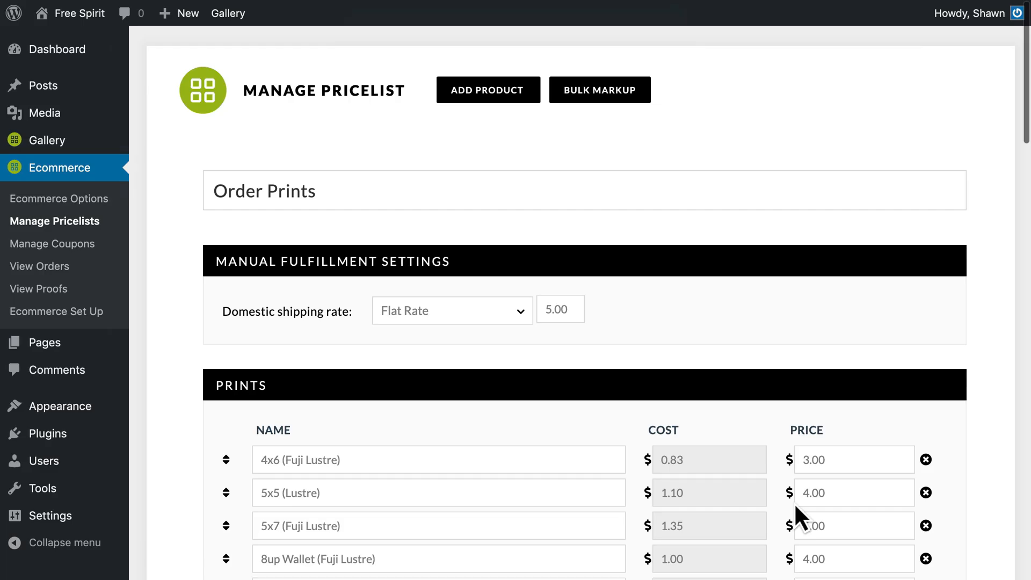
Review the print, canvas and mounted print prices in the pricelist and save it.
scroll(794, 502, "down", 4)
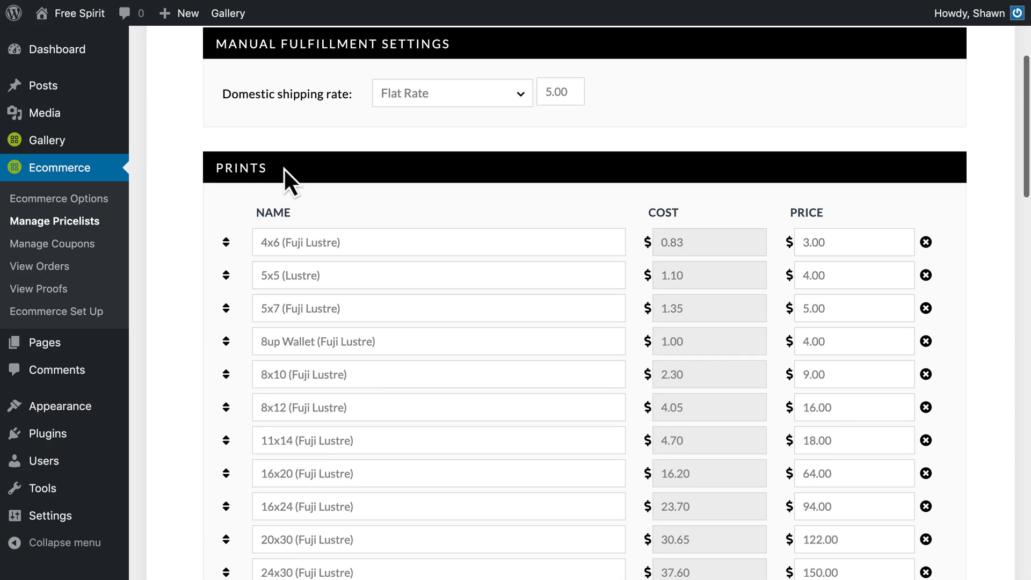
scroll(284, 167, "down", 10)
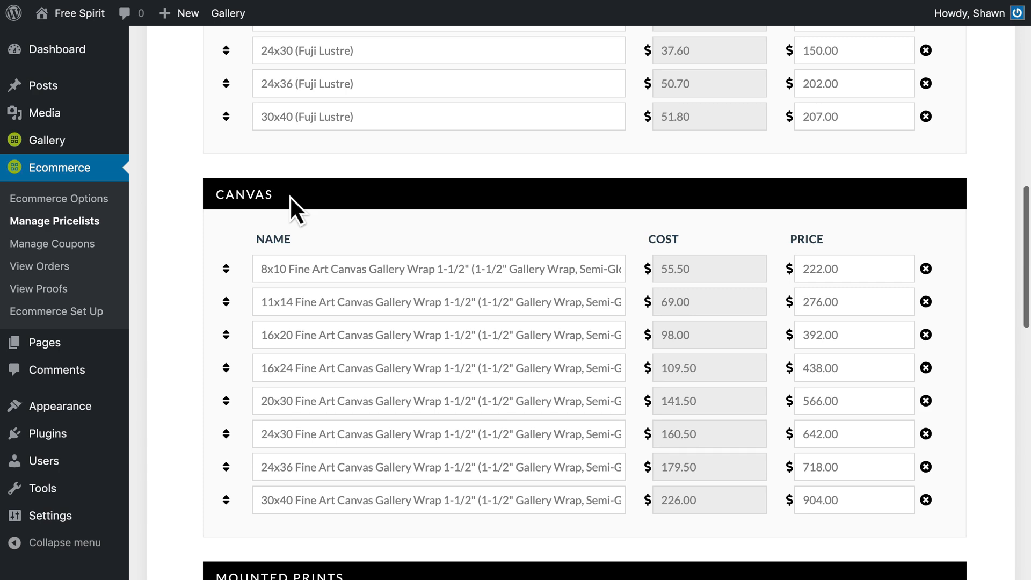
scroll(289, 195, "down", 10)
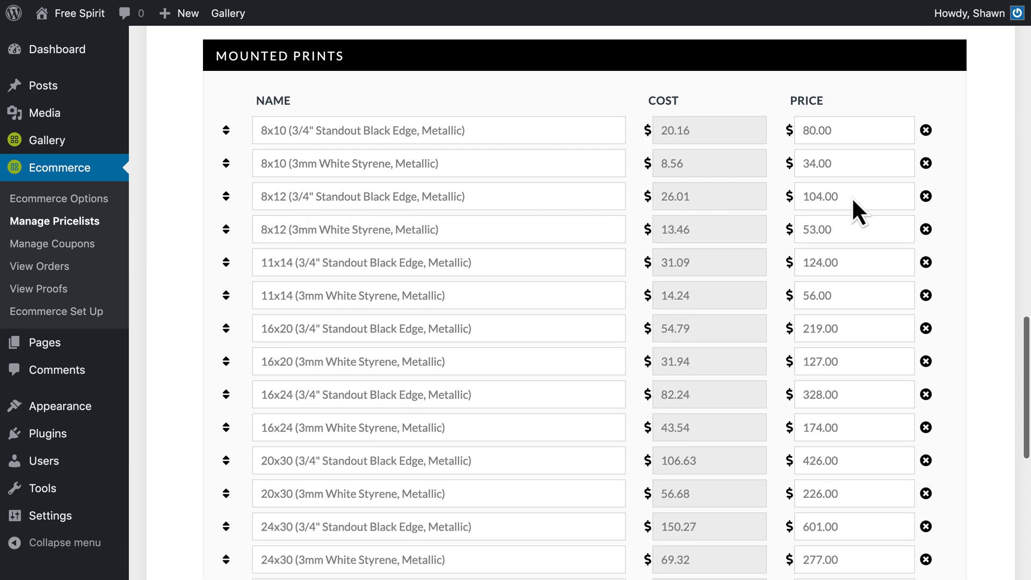
scroll(855, 210, "down", 9)
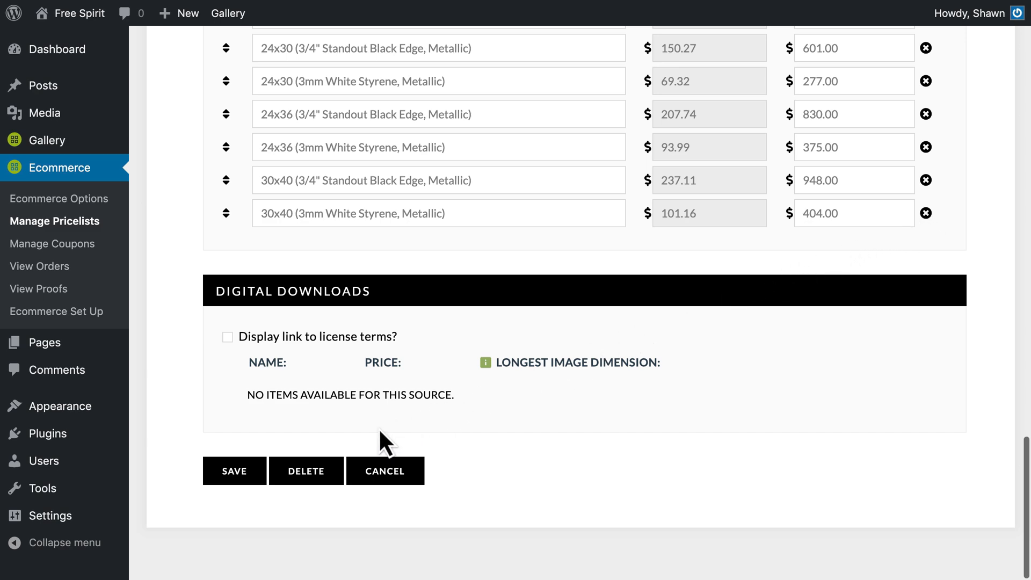
left_click(254, 475)
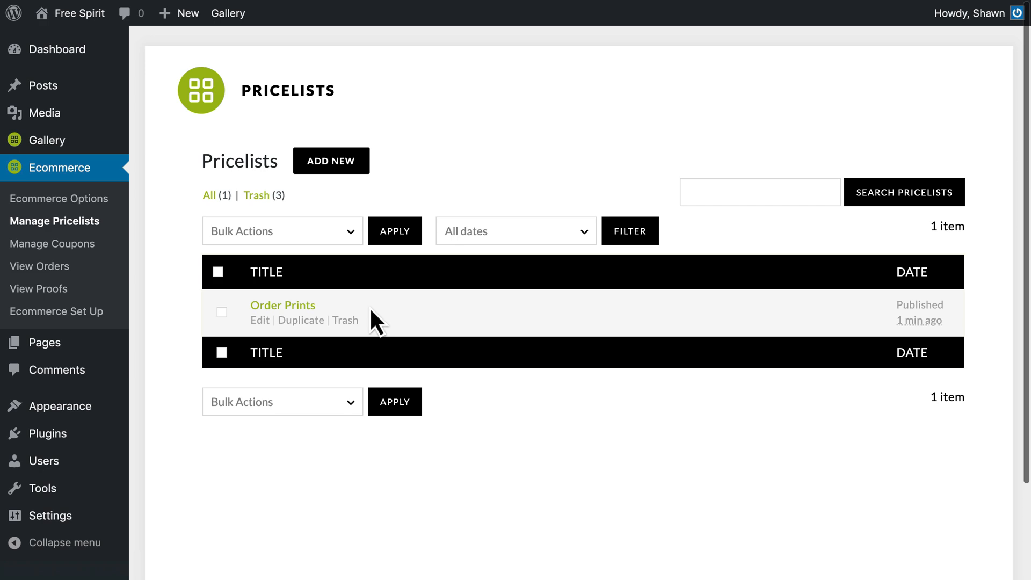
Enable automatic image resizing after upload and backup of the original images in the gallery's other options.
mouse_move(96, 141)
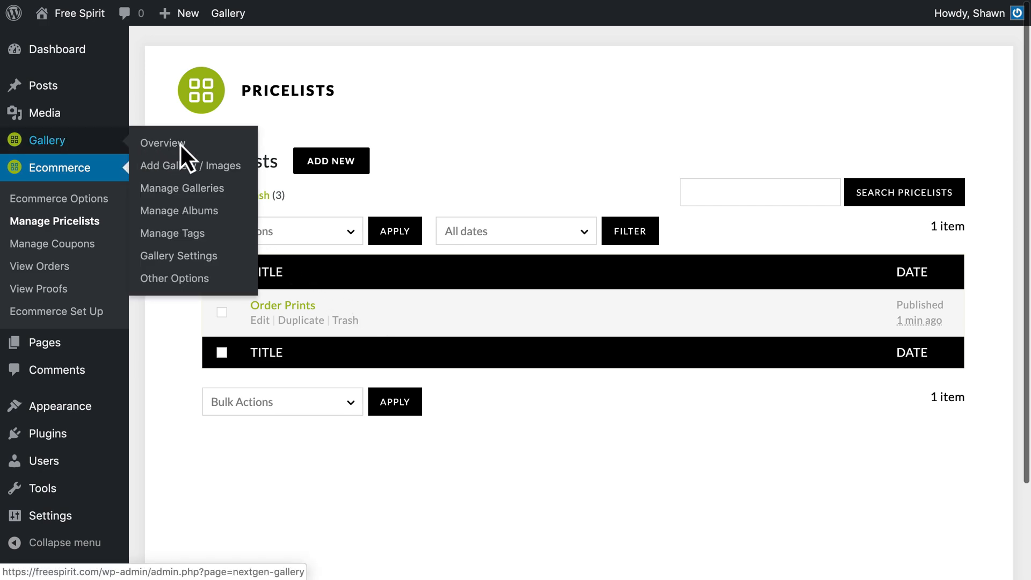
left_click(220, 279)
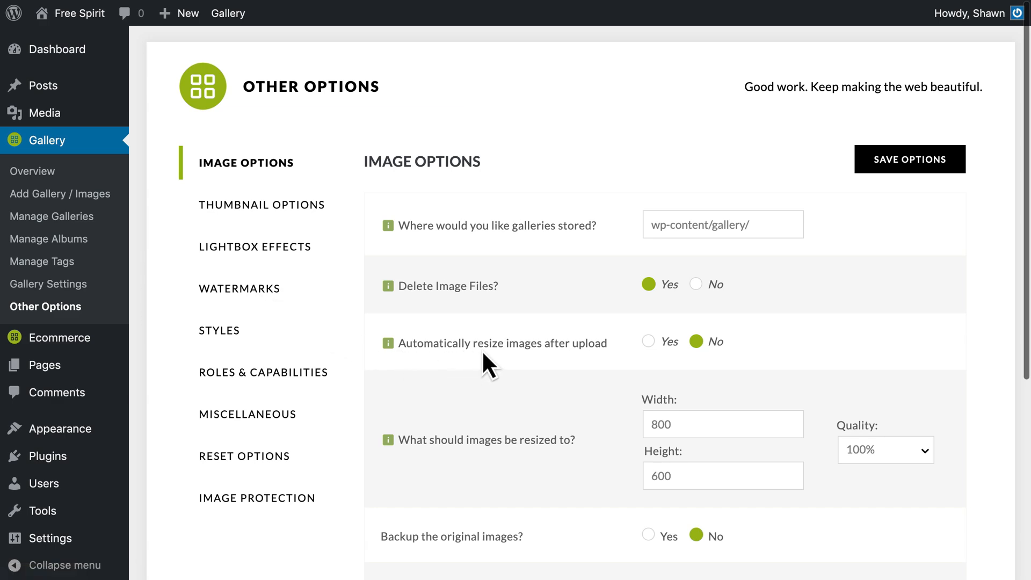
left_click(649, 341)
scroll(663, 353, "down", 4)
left_click(648, 317)
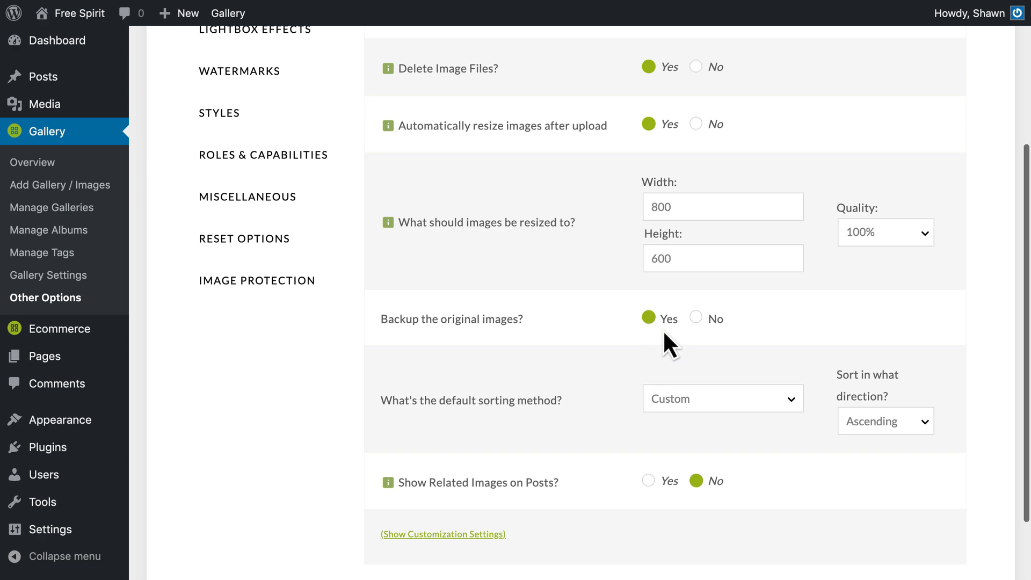
Select NextGEN Pro Lightbox as the lightbox effect and save the gallery options.
scroll(664, 332, "up", 4)
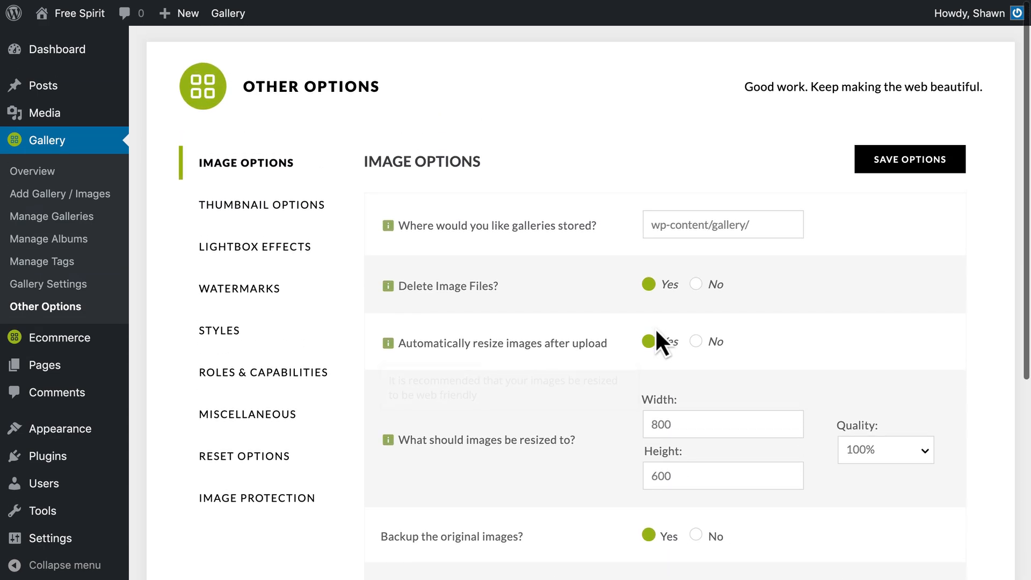
left_click(309, 248)
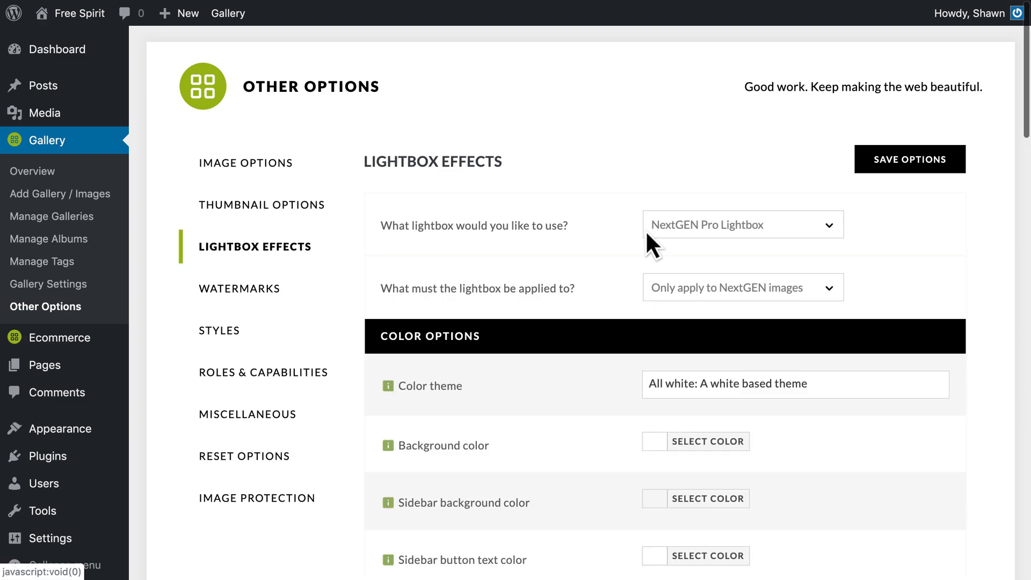
left_click(778, 224)
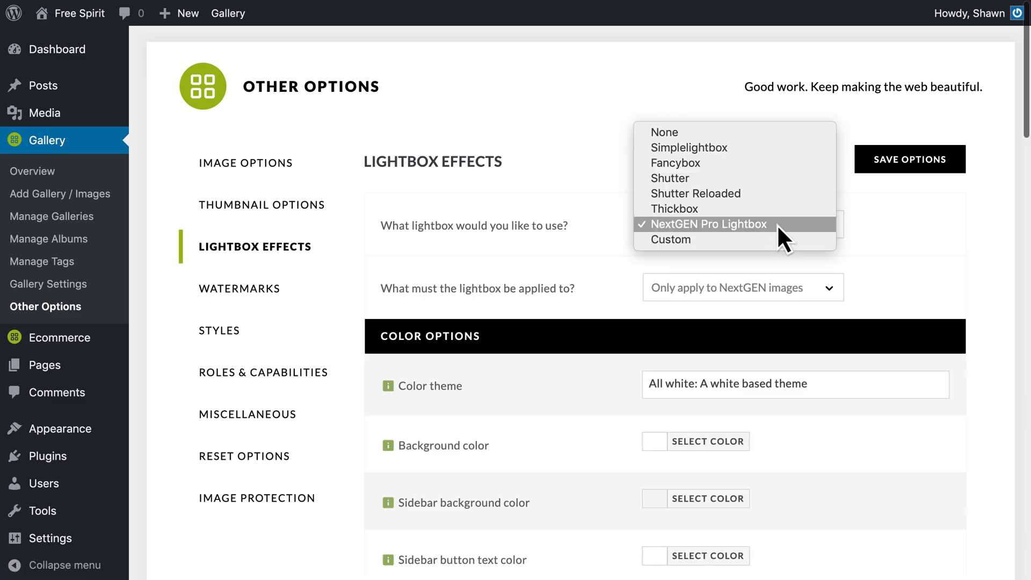
left_click(778, 224)
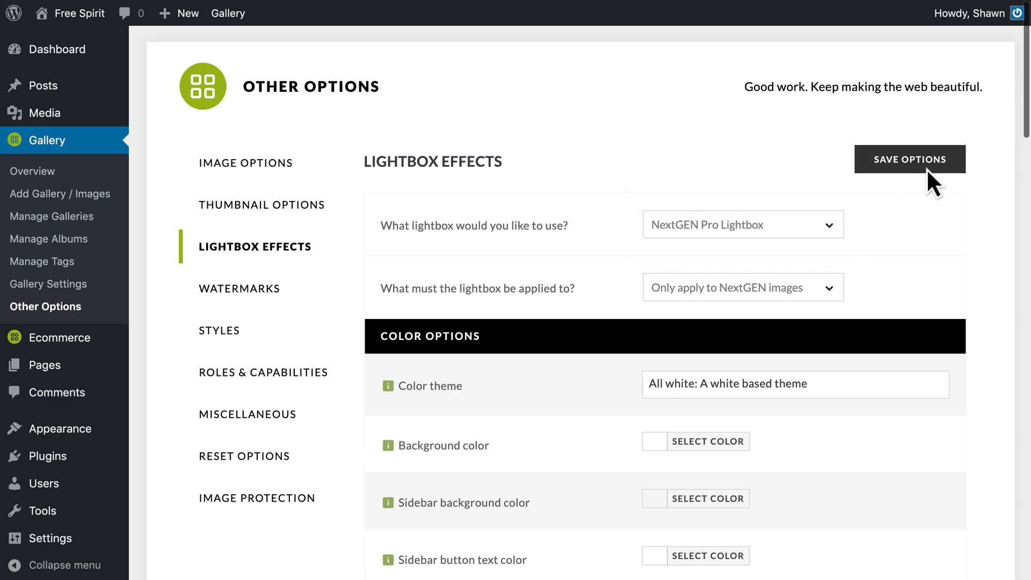
left_click(952, 168)
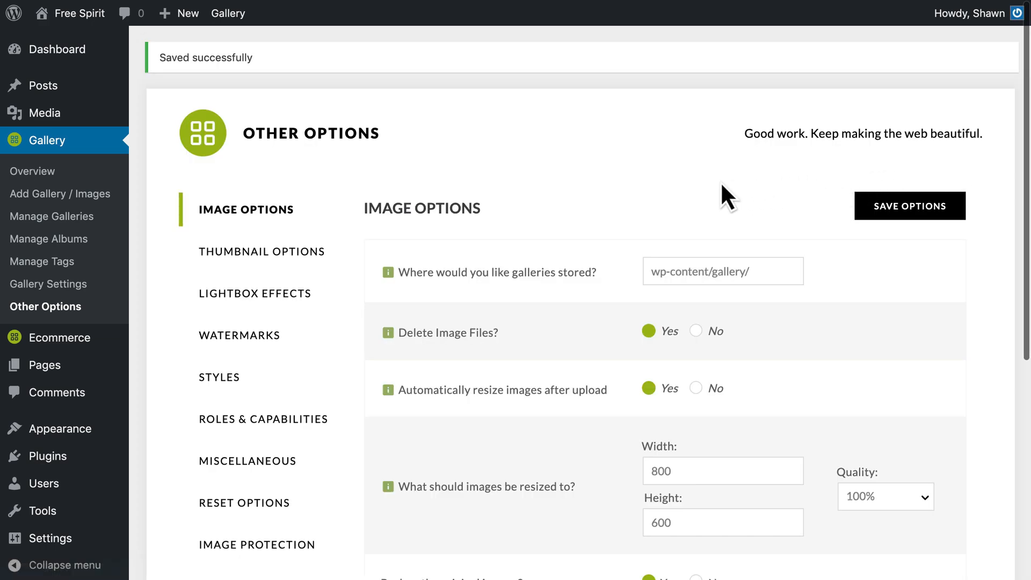
Assign the Order Prints pricelist to the Weddings gallery in its gallery settings and save the changes.
left_click(103, 217)
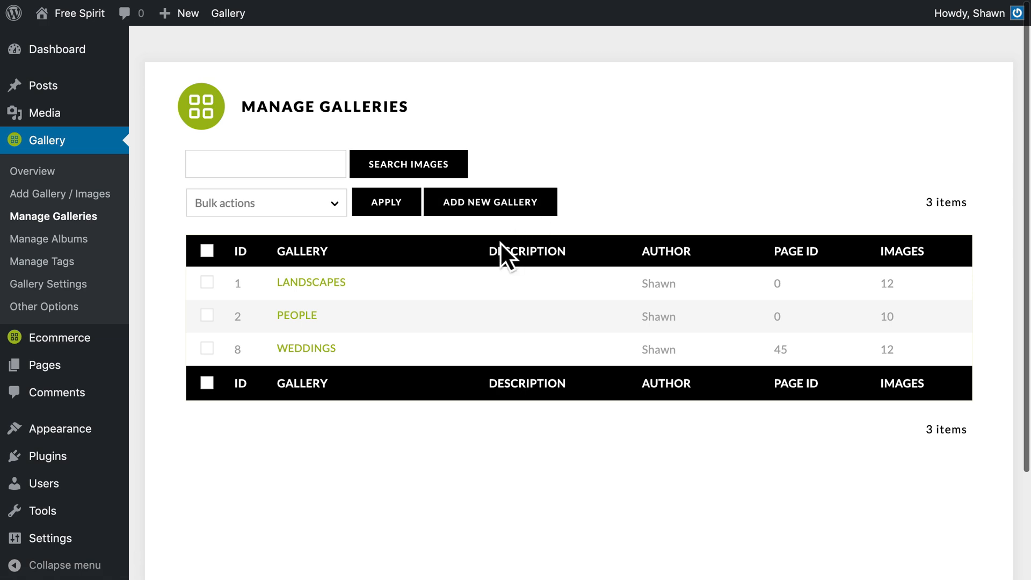
left_click(339, 349)
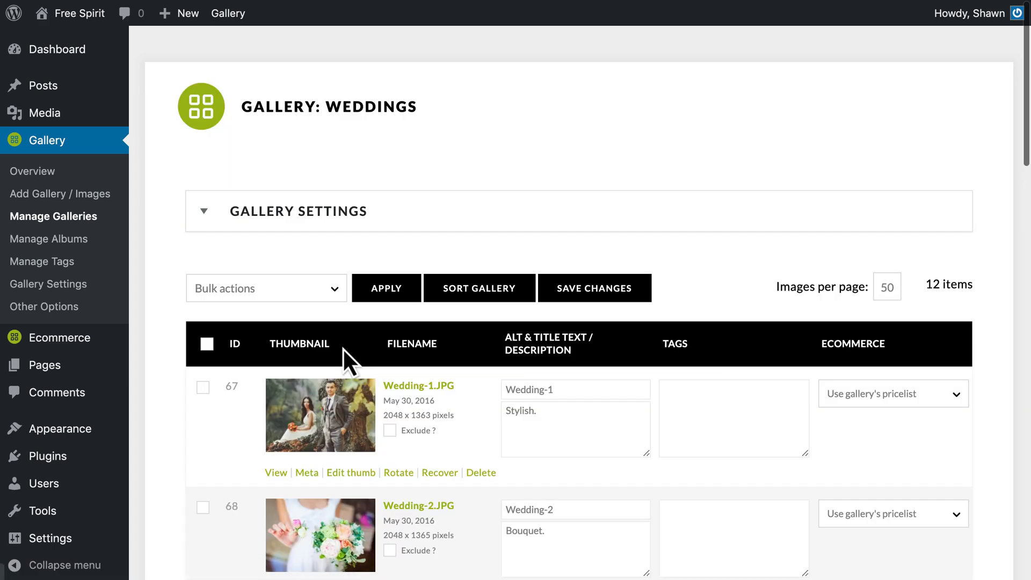
left_click(384, 216)
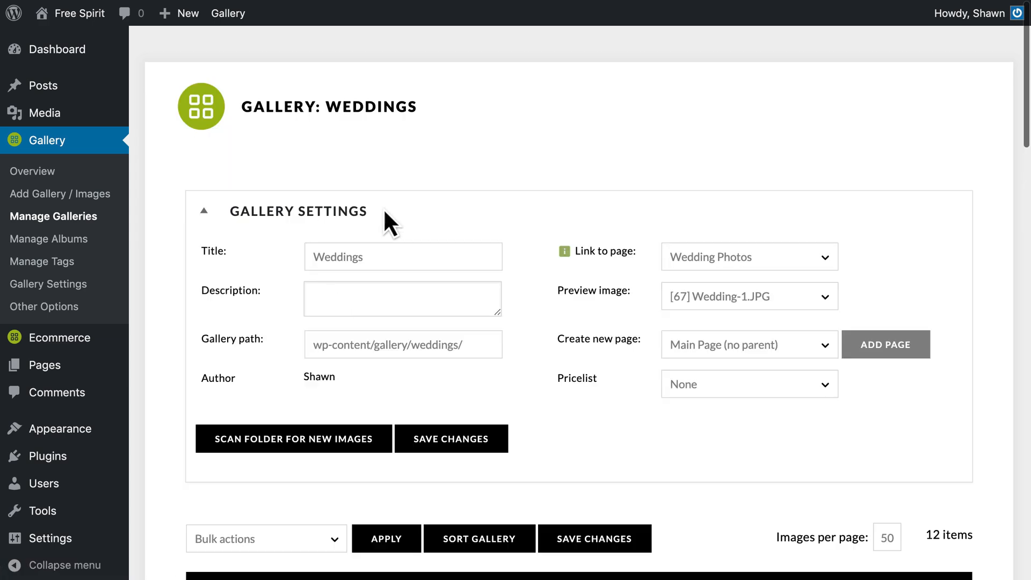
left_click(721, 382)
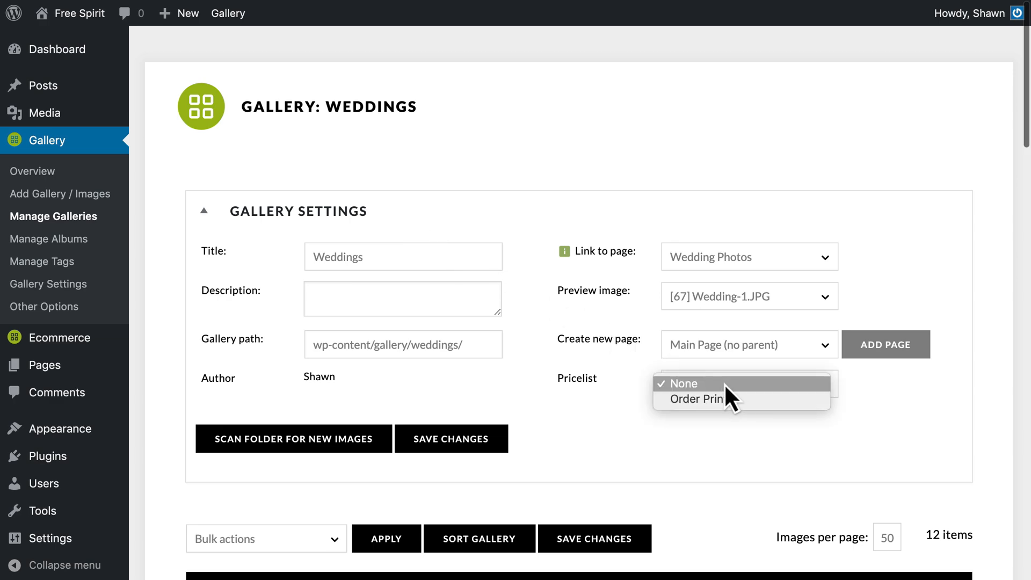
left_click(749, 399)
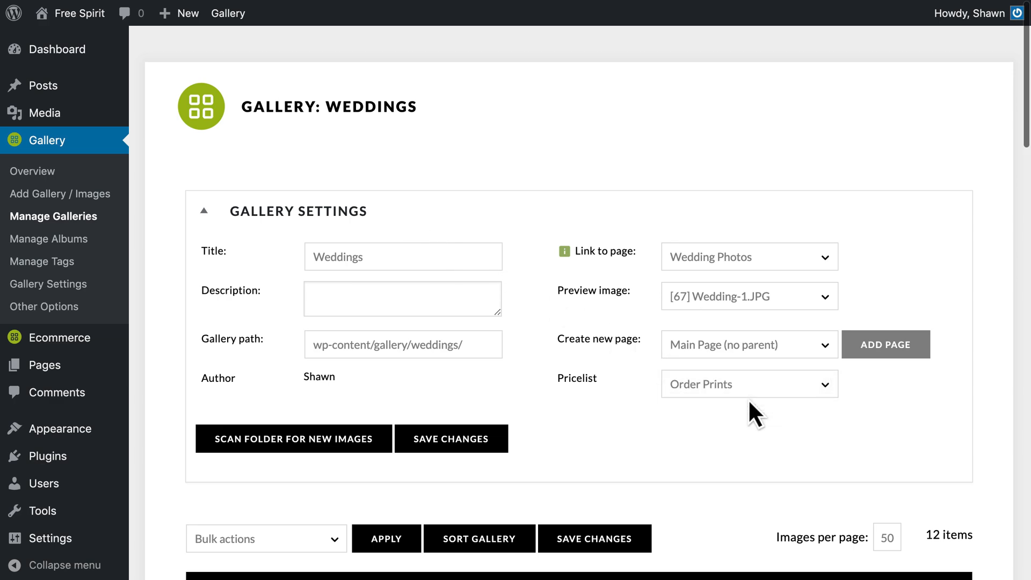
left_click(497, 444)
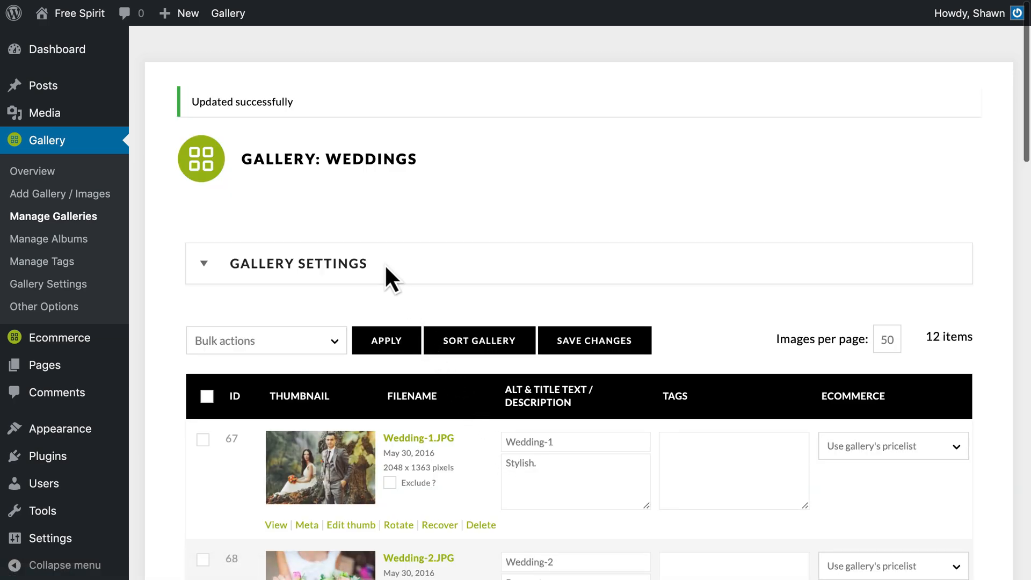
Create a new page titled "Wedding Photos" and add a NextGEN Gallery block to it.
left_click(88, 364)
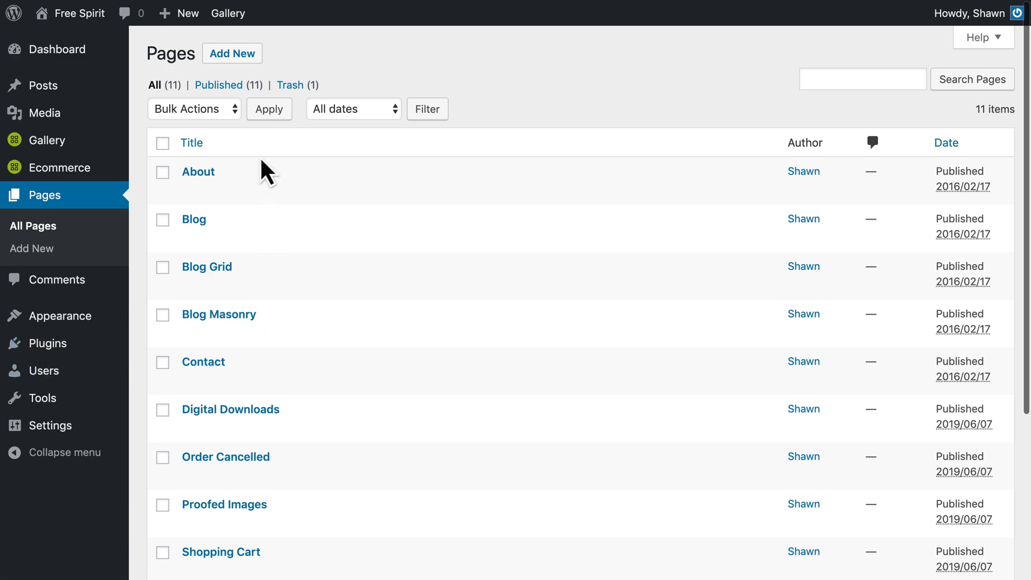
left_click(255, 57)
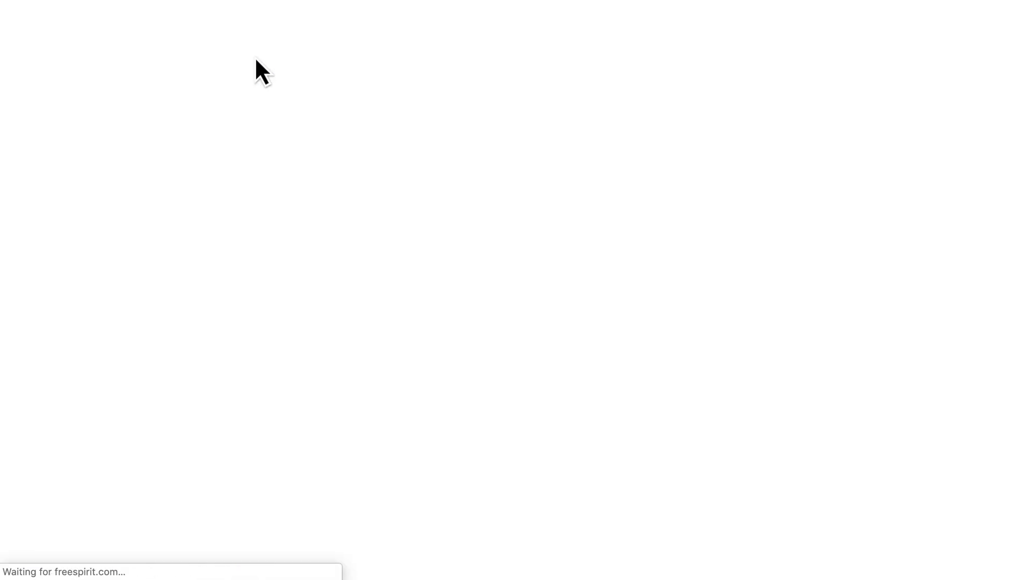
type("Wedding Photos")
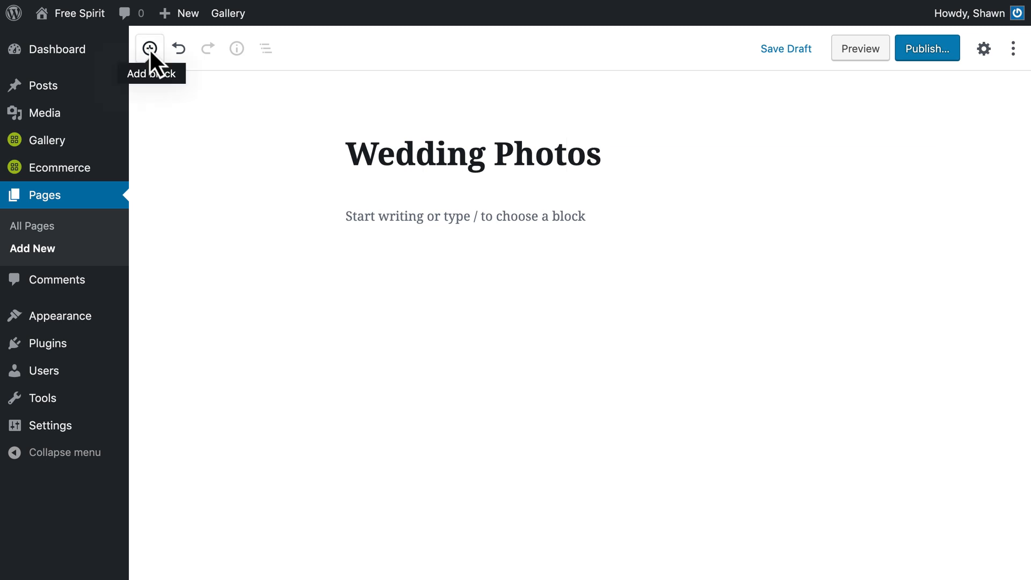
left_click(149, 48)
type("nextgen")
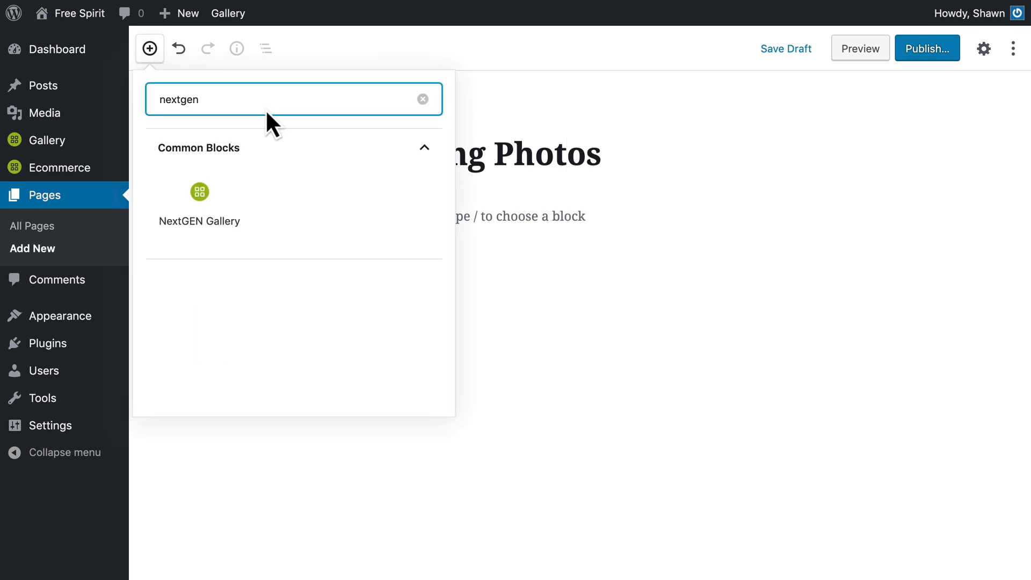
left_click(220, 196)
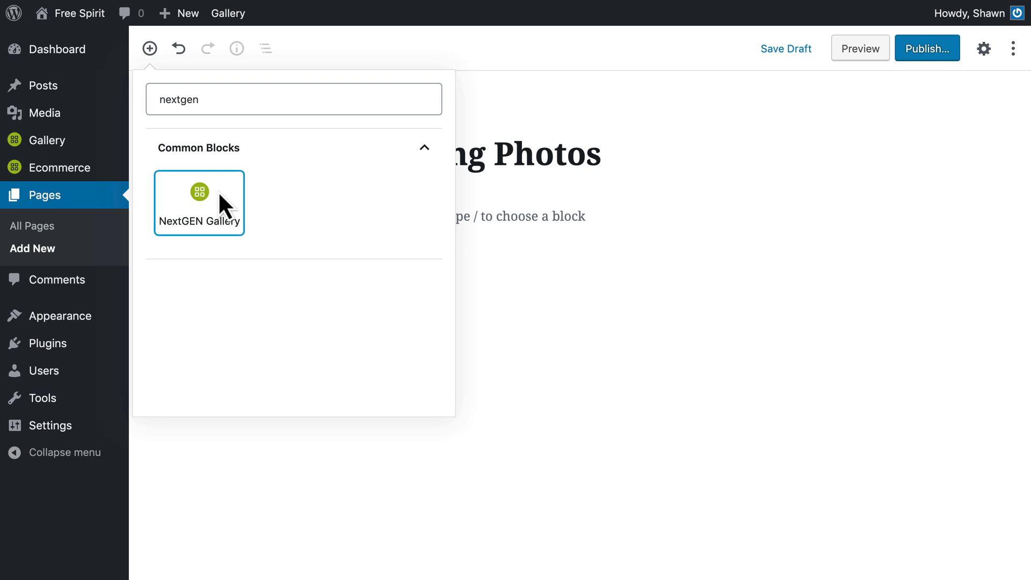
left_click(220, 196)
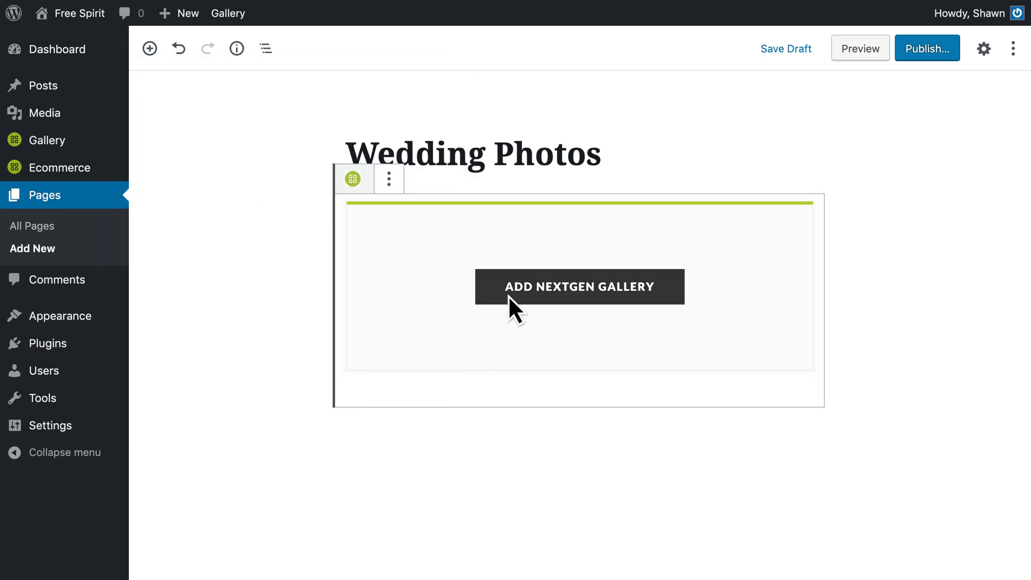
Choose the Weddings gallery with the Pro Mosaic display type for the page's NextGEN Gallery block.
left_click(662, 295)
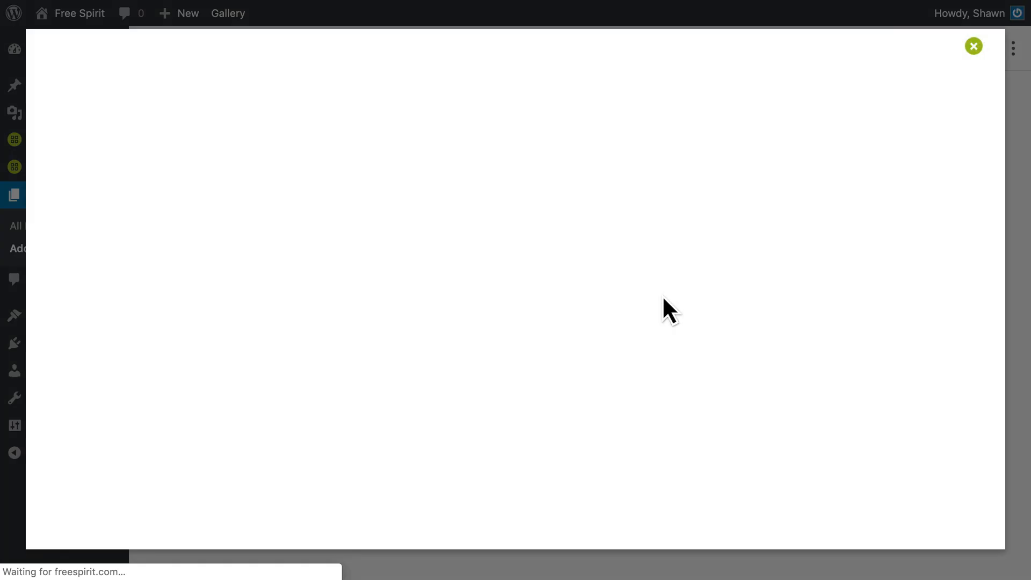
left_click(378, 227)
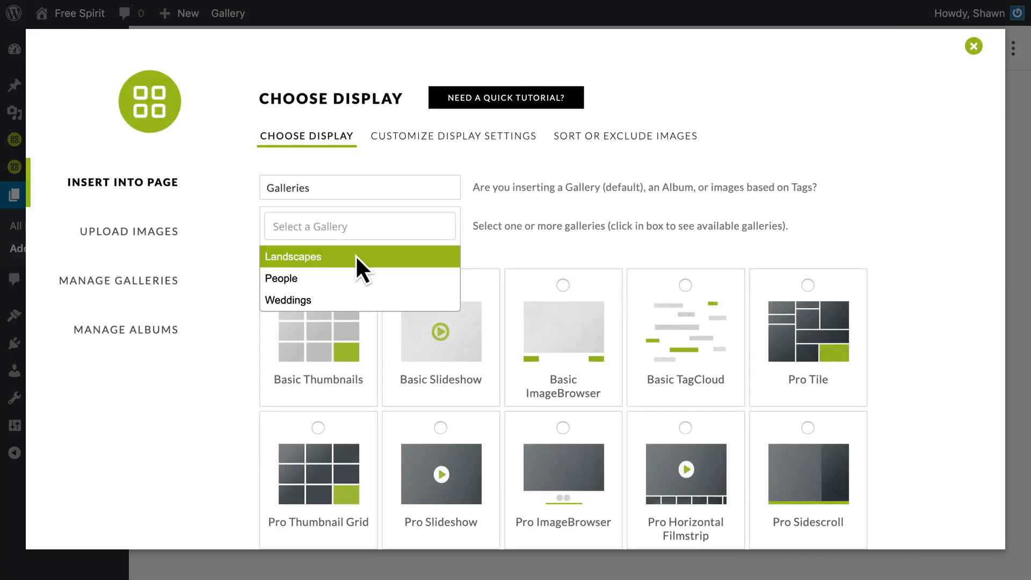
left_click(346, 301)
scroll(345, 301, "down", 3)
scroll(344, 298, "down", 2)
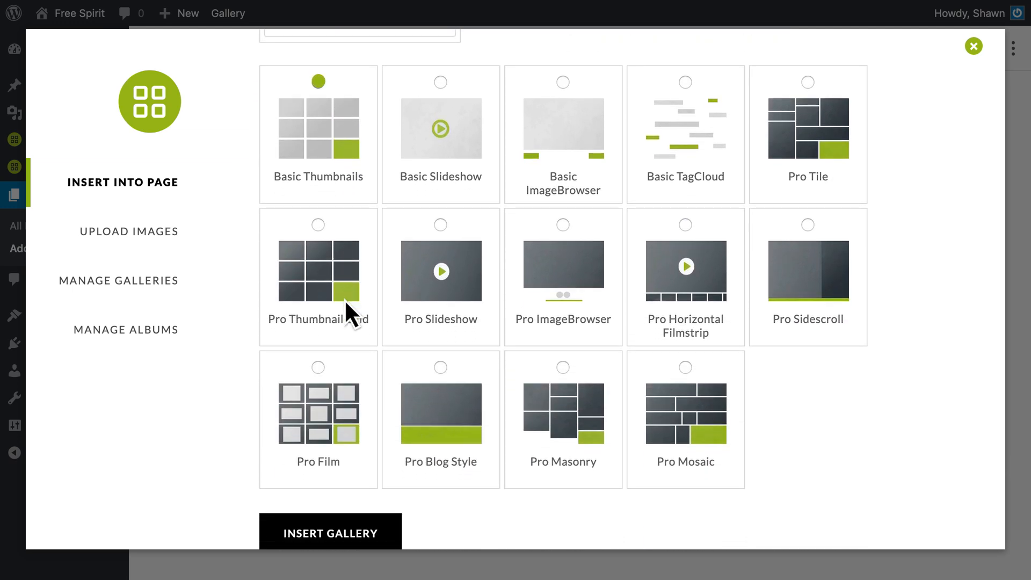
left_click(686, 360)
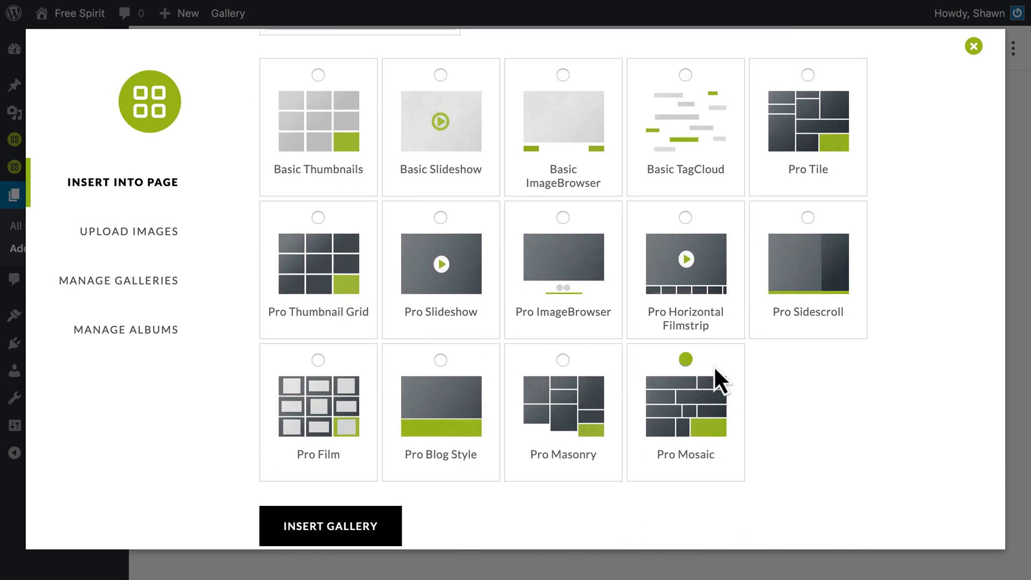
scroll(757, 379, "down", 1)
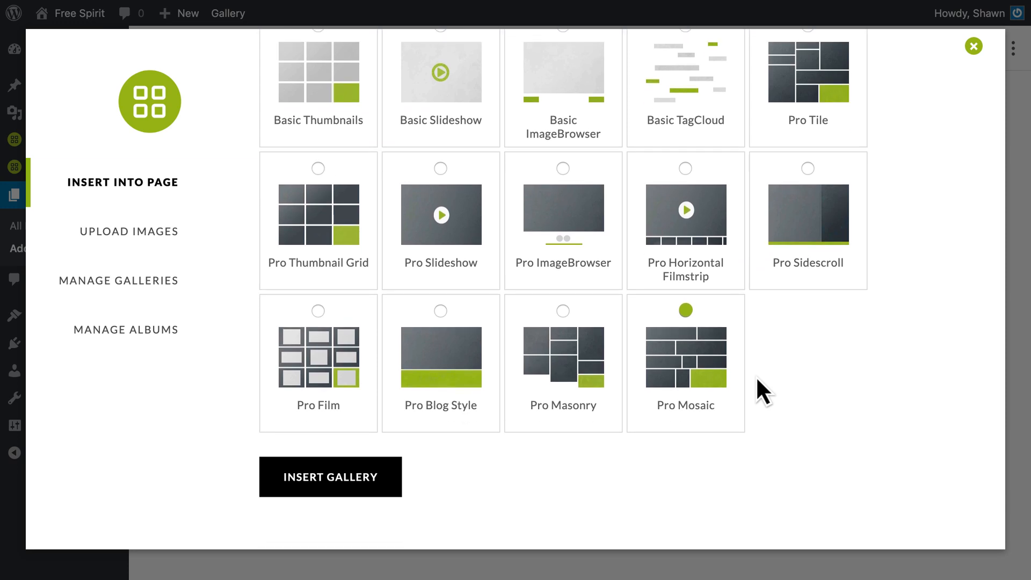
scroll(756, 377, "up", 5)
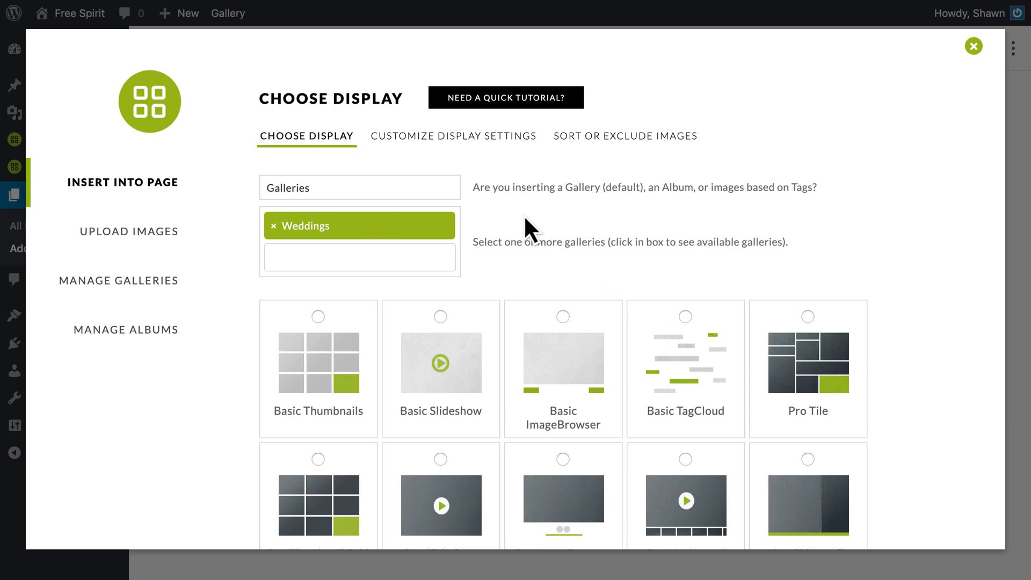
Insert the gallery into the page with ecommerce enabled in its display settings, and publish the page.
left_click(422, 144)
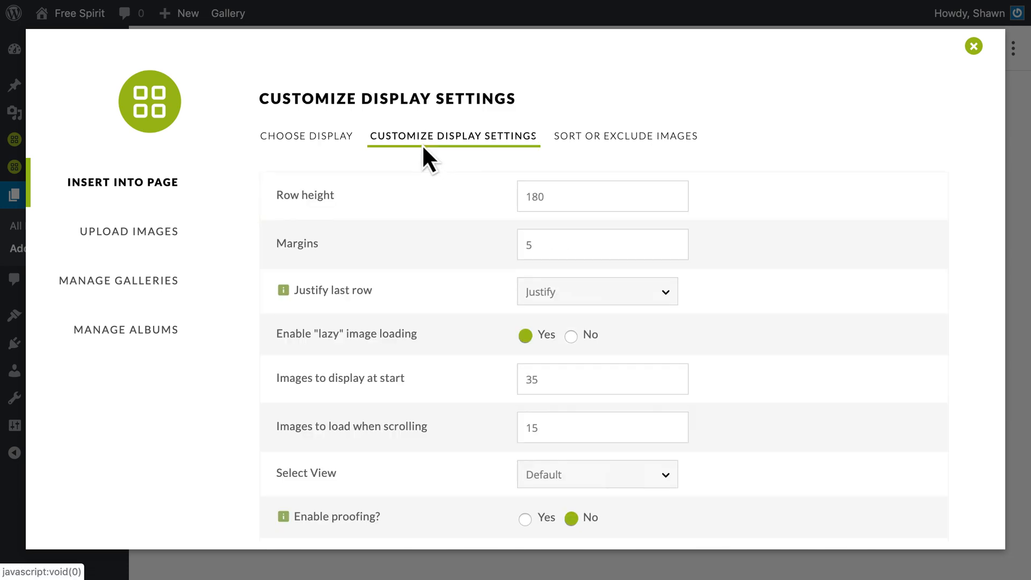
scroll(521, 151, "down", 4)
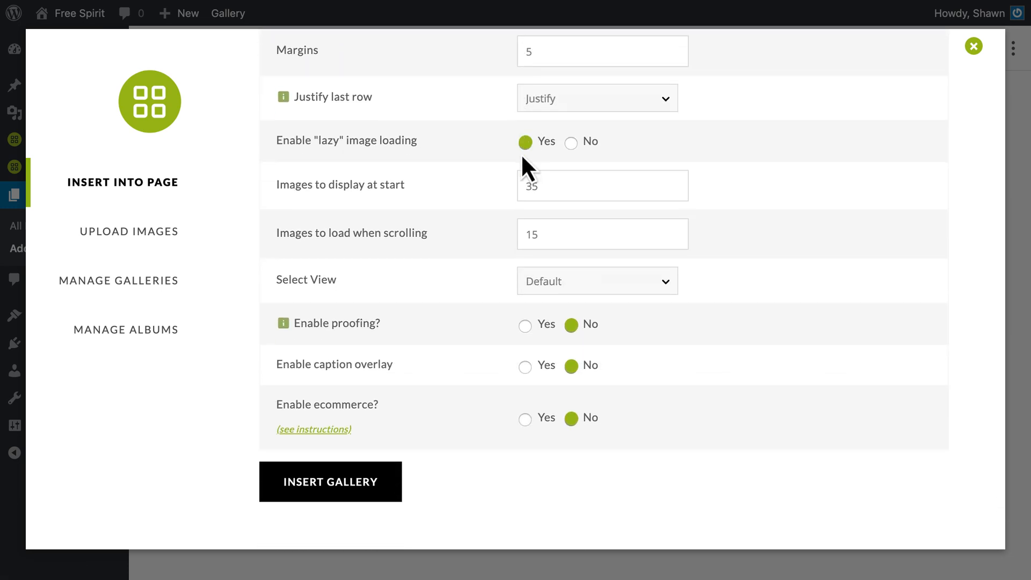
left_click(525, 414)
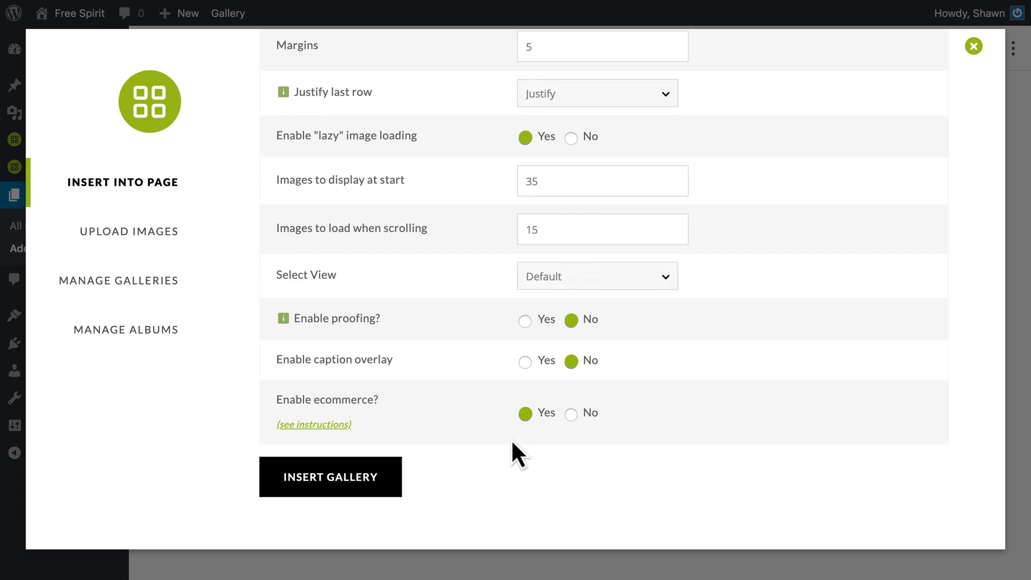
left_click(387, 481)
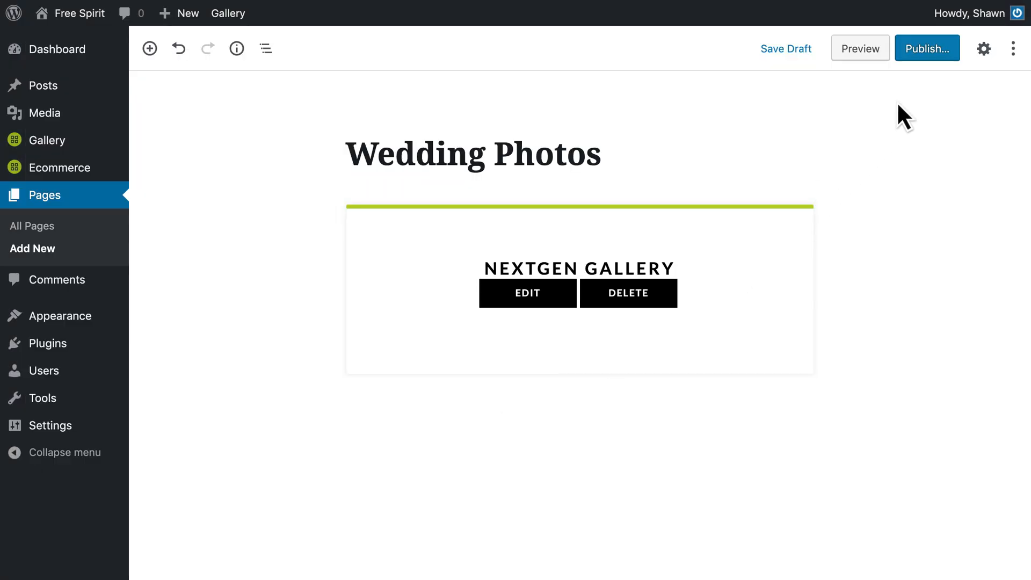
left_click(942, 56)
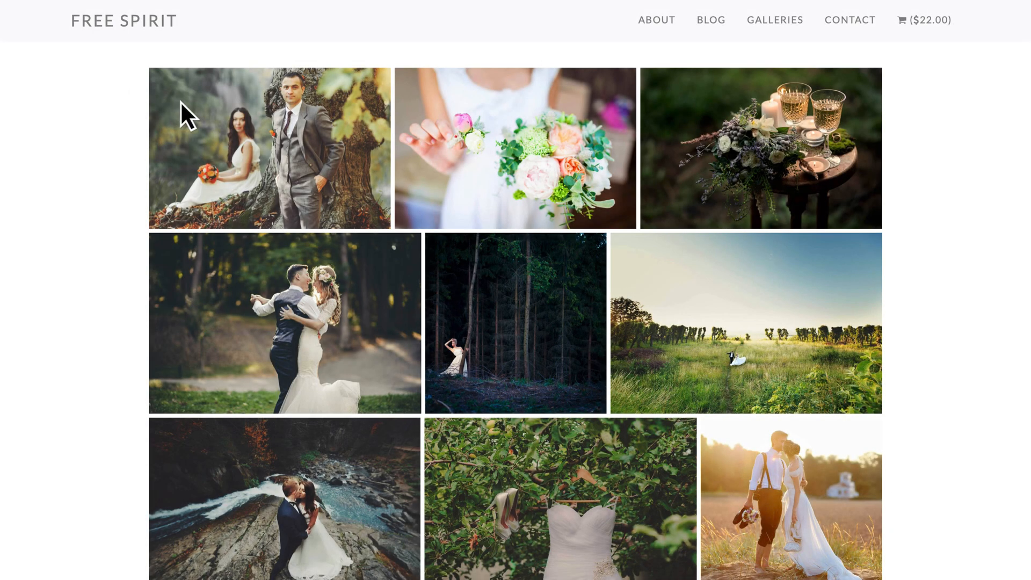
Set the first wedding photo's 8X10 (Fuji Lustre) print quantity to 2, update the cart and proceed to checkout.
left_click(181, 102)
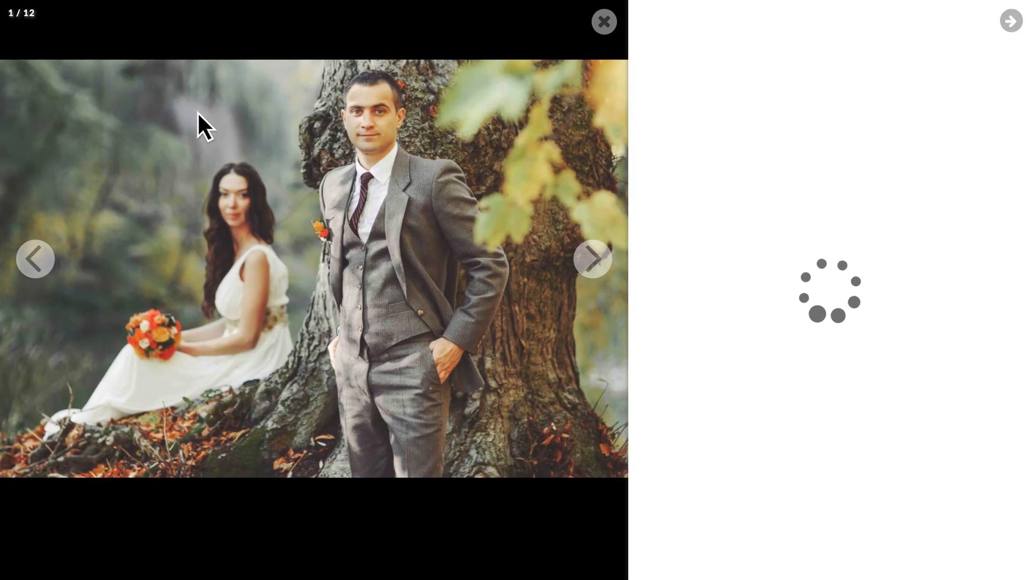
left_click(715, 435)
left_click(779, 549)
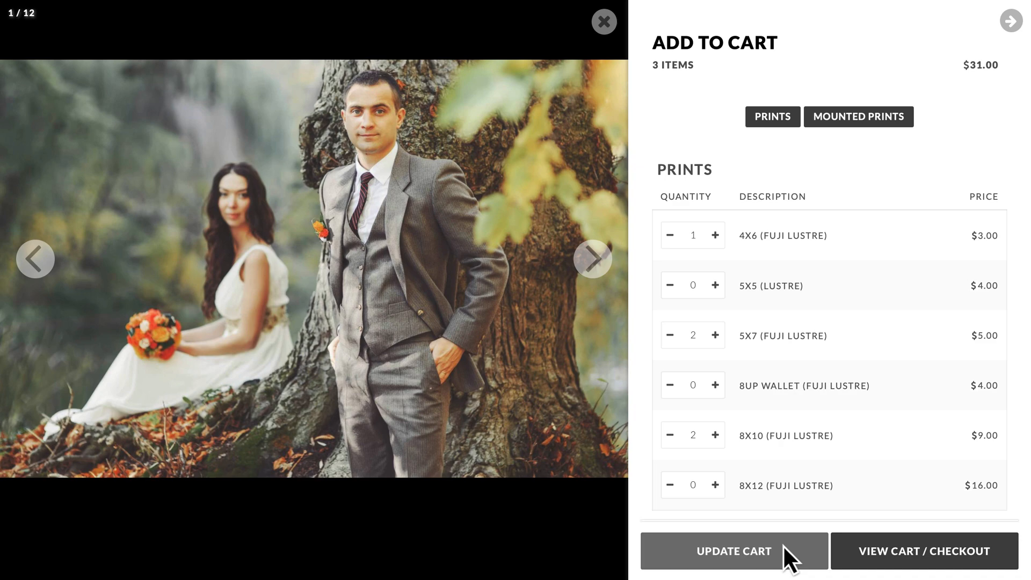
left_click(850, 558)
scroll(516, 301, "down", 4)
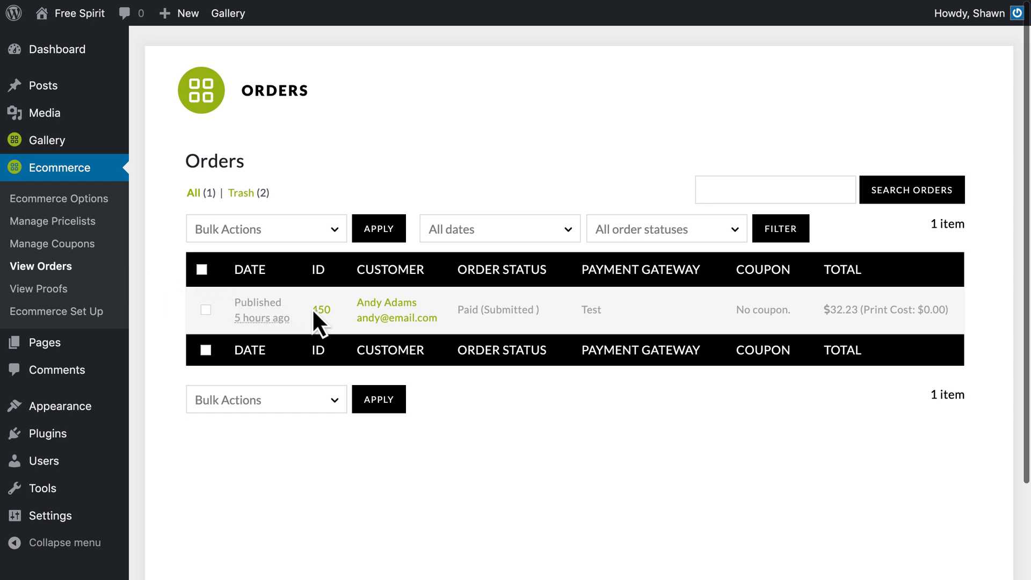
Open the customer's order from the orders list and review its ordered prints and order details.
left_click(322, 310)
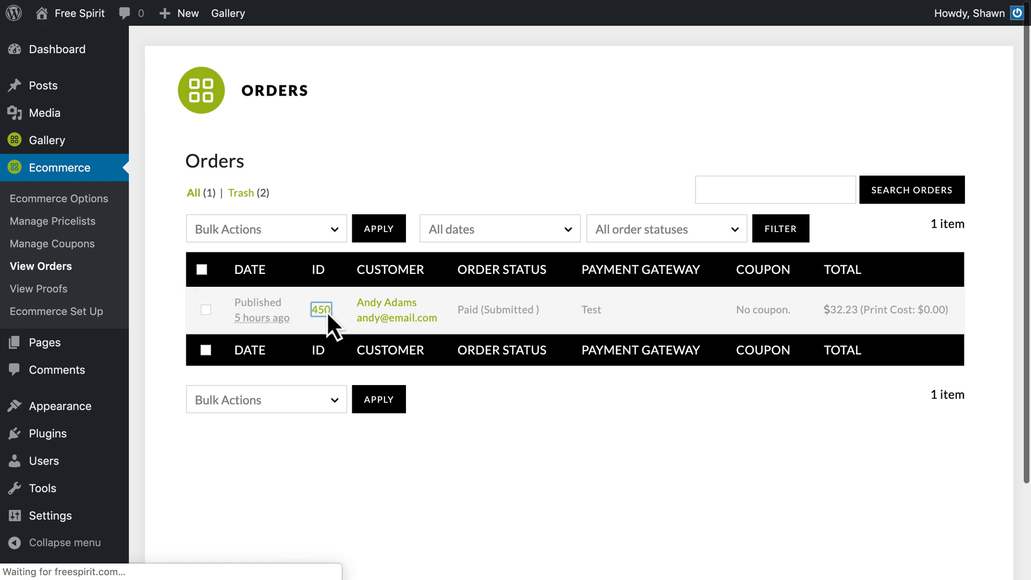
scroll(326, 311, "down", 2)
scroll(327, 311, "down", 8)
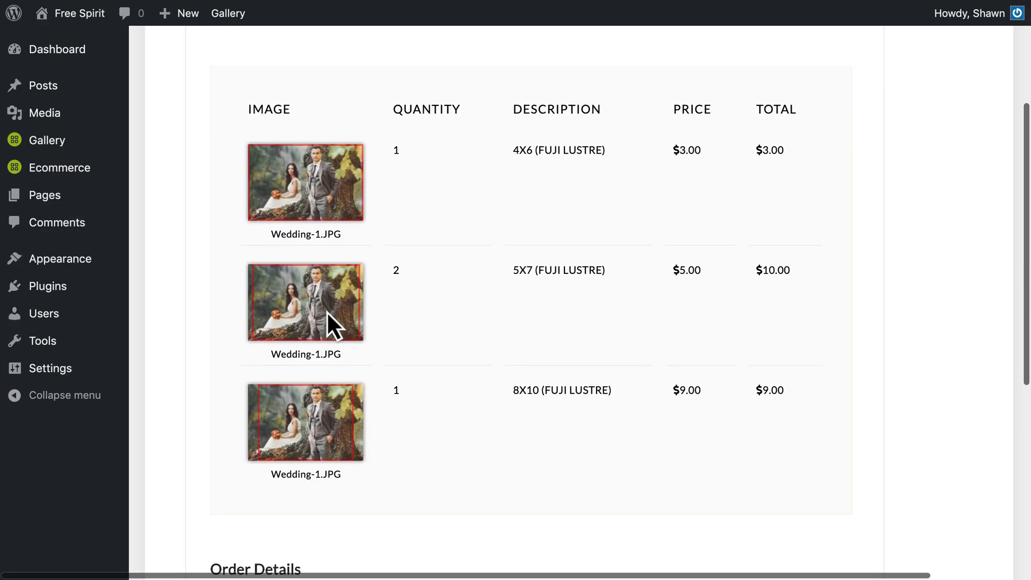
scroll(328, 316, "down", 1)
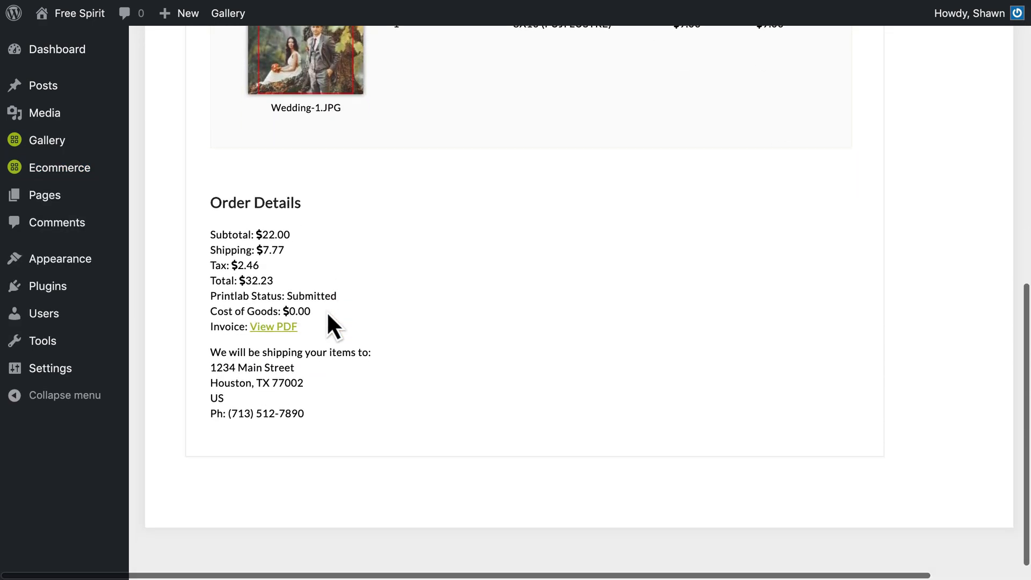
Open Ecommerce Set Up and review the status of the general ecommerce and automated print fulfillment requirements.
mouse_move(115, 170)
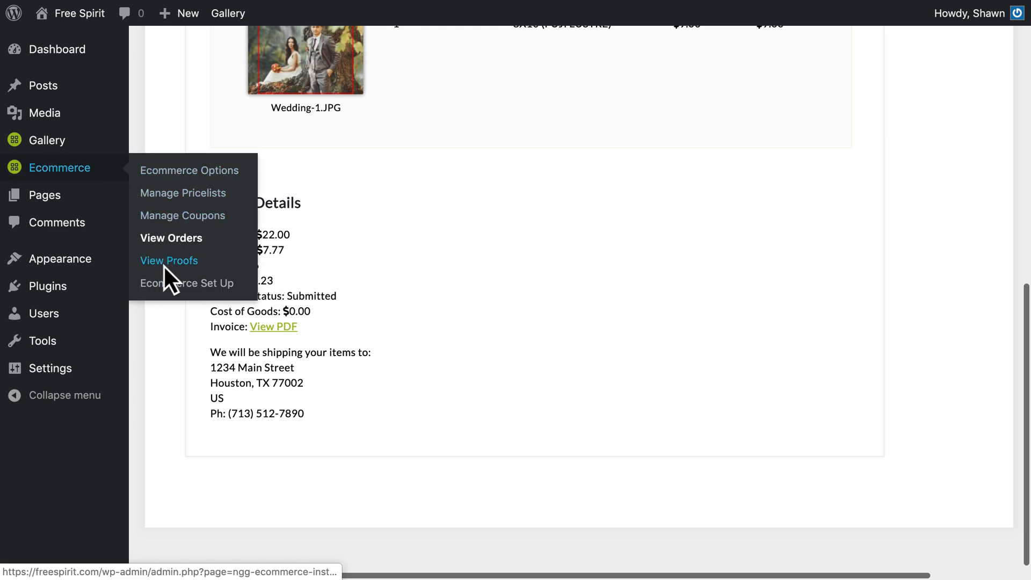
left_click(171, 281)
scroll(172, 286, "down", 3)
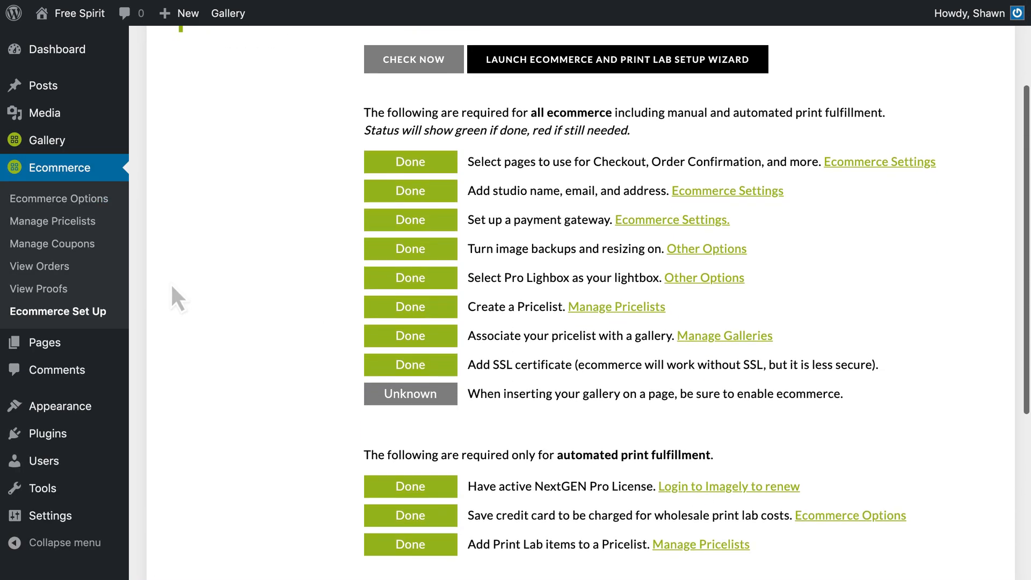